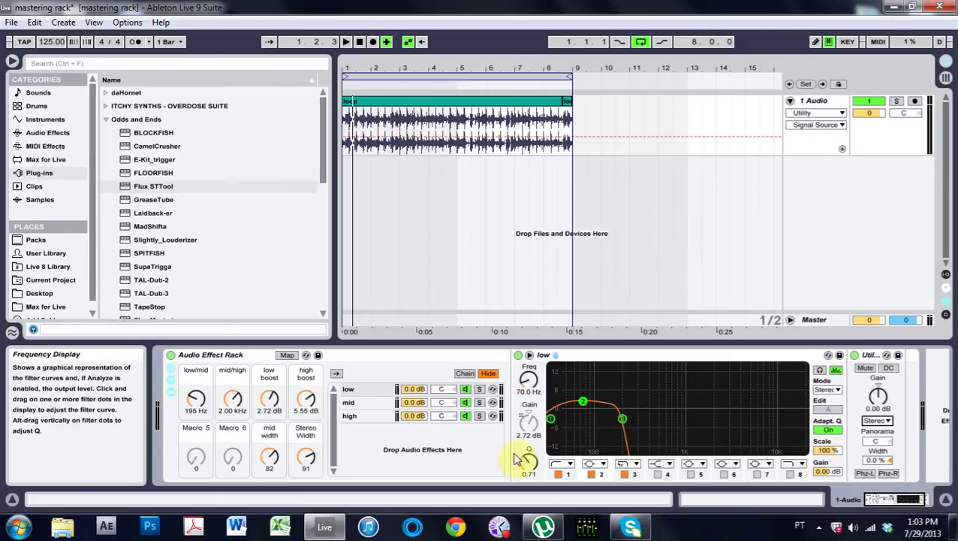
After checking the mid and high band EQs, set high boost to 2.48 dB and mid/high to 1.14 kHz
left_click(368, 403)
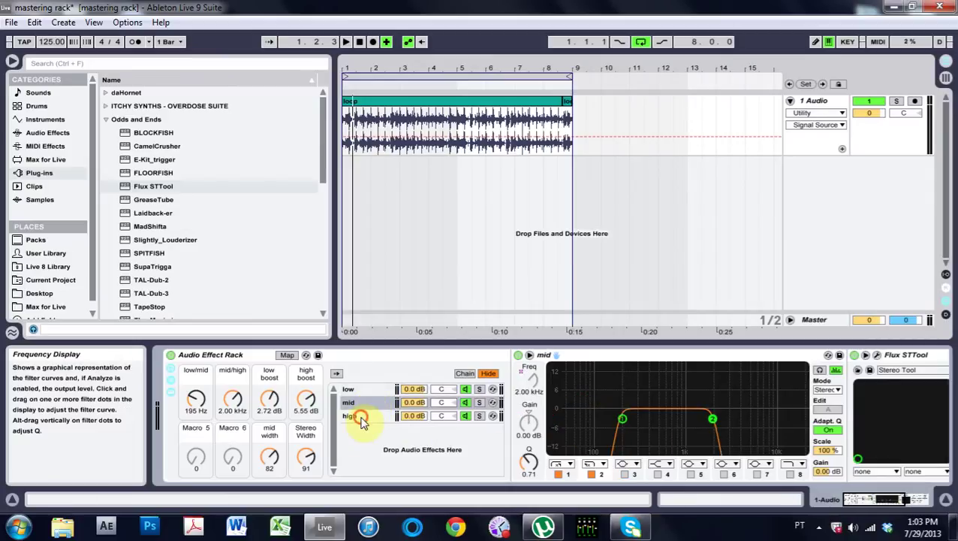
left_click(361, 418)
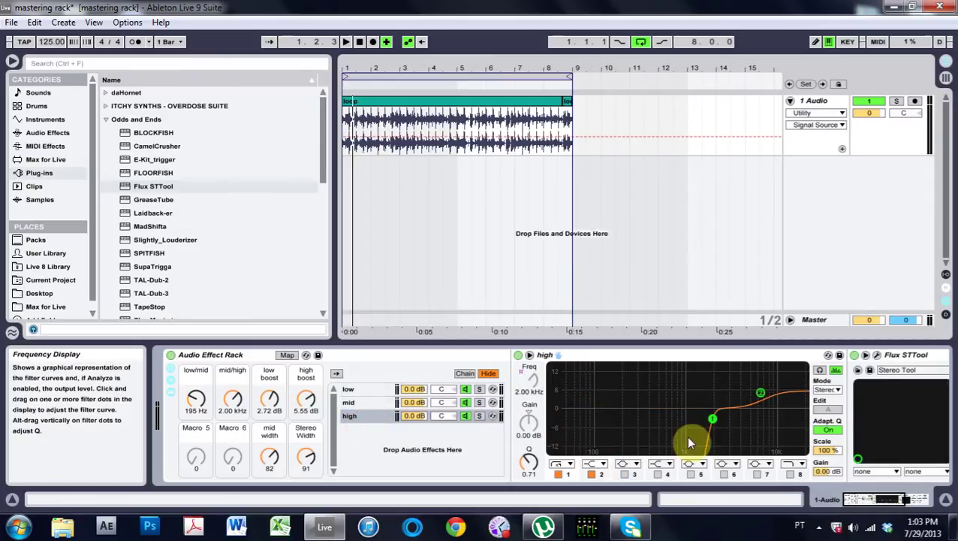
left_click(306, 399)
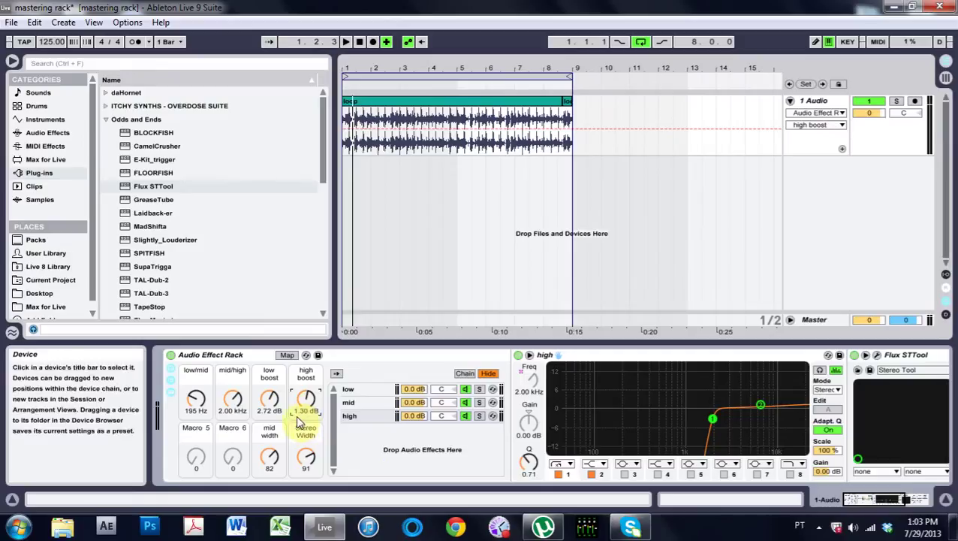
left_click_drag(302, 419, 288, 412)
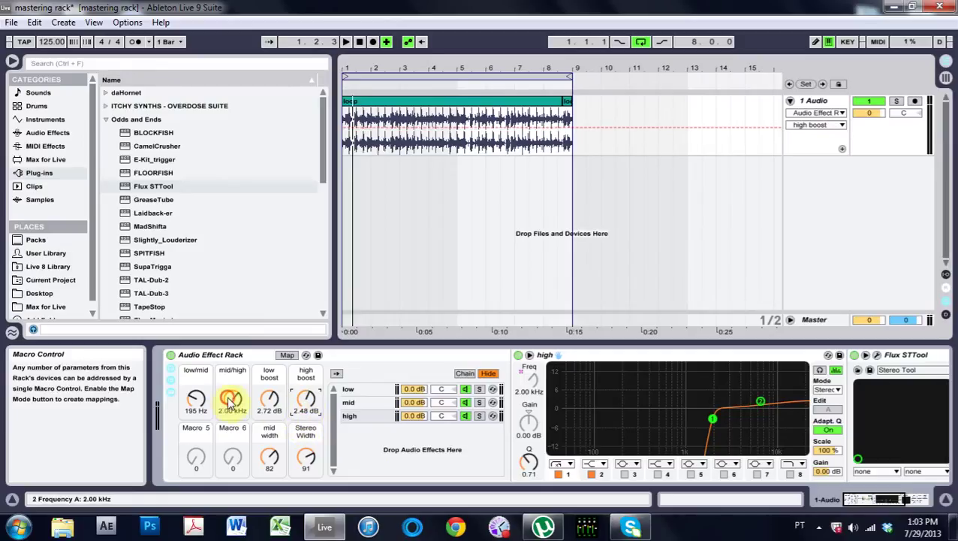
left_click_drag(230, 404, 231, 421)
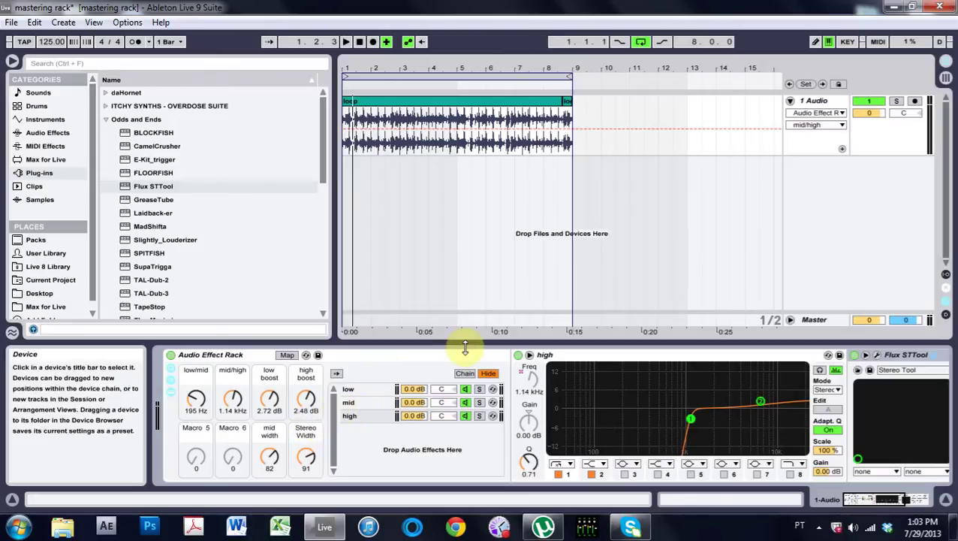
Fold the high-band EQ and Flux STTool, then group the rack into a new outer Audio Effect Rack
double_click(618, 353)
double_click(610, 356)
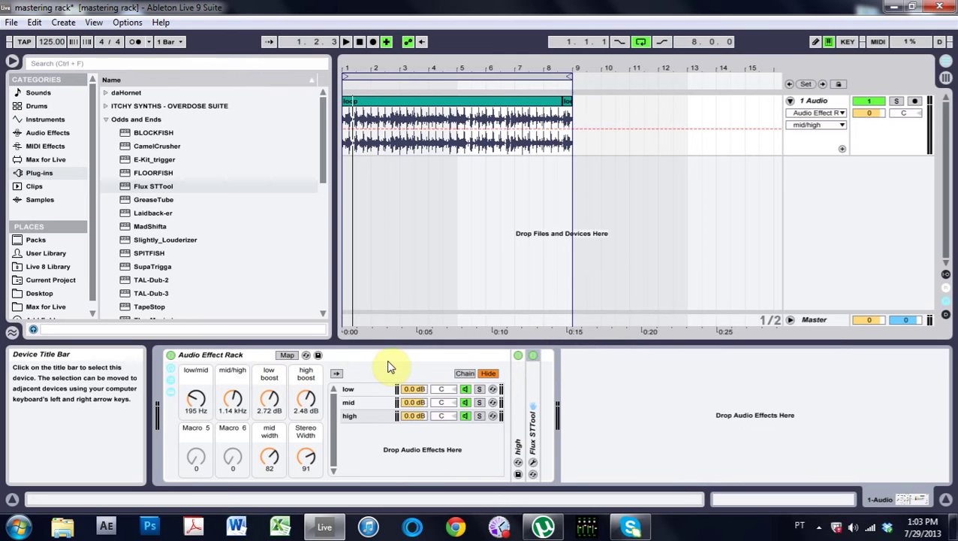
right_click(257, 356)
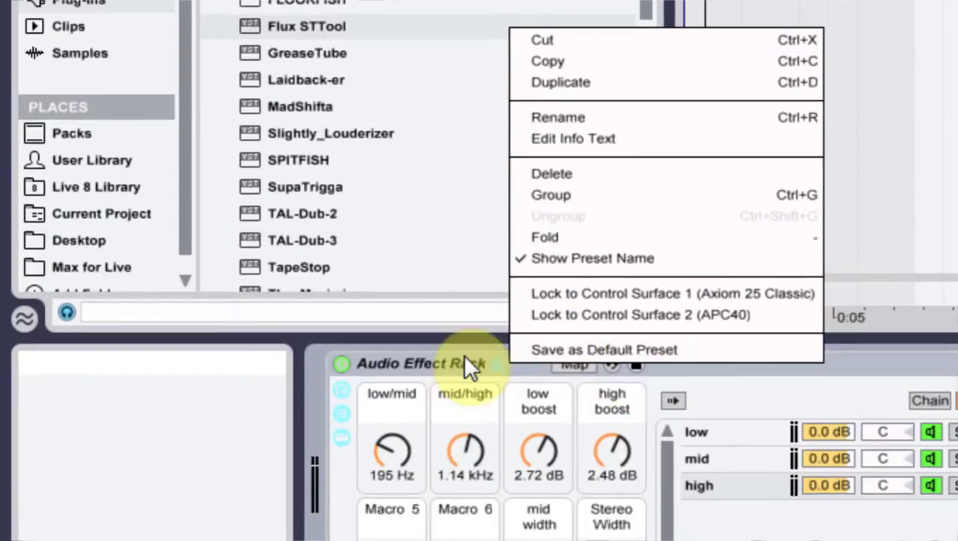
left_click(462, 355)
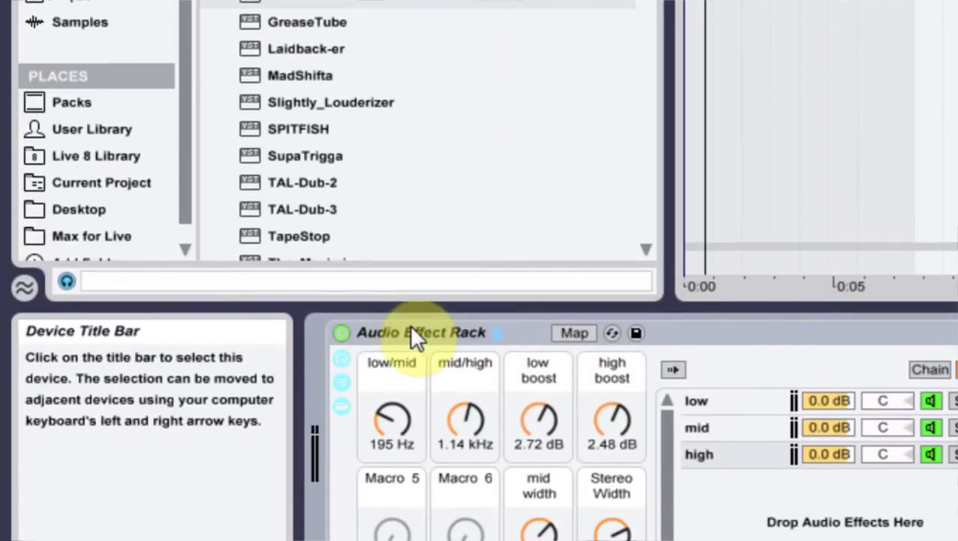
right_click(410, 356)
left_click(495, 156)
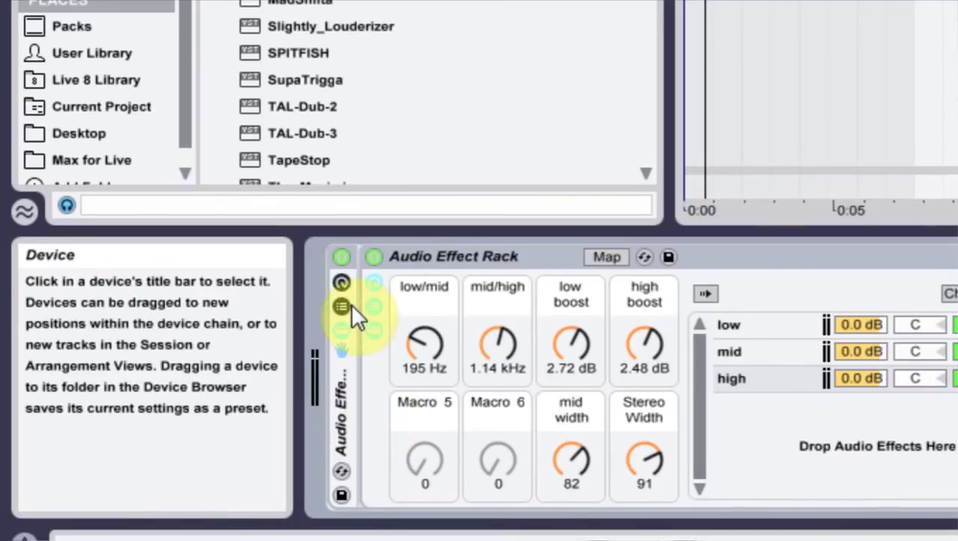
left_click(346, 305)
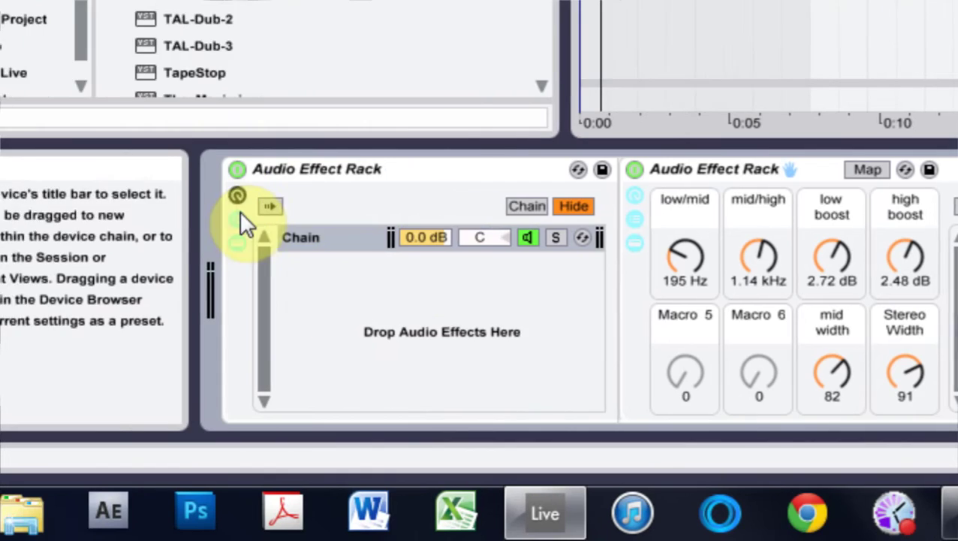
Map the inner low/mid, mid/high and low boost macros to outer Macros 5, 6 and 3
left_click(240, 199)
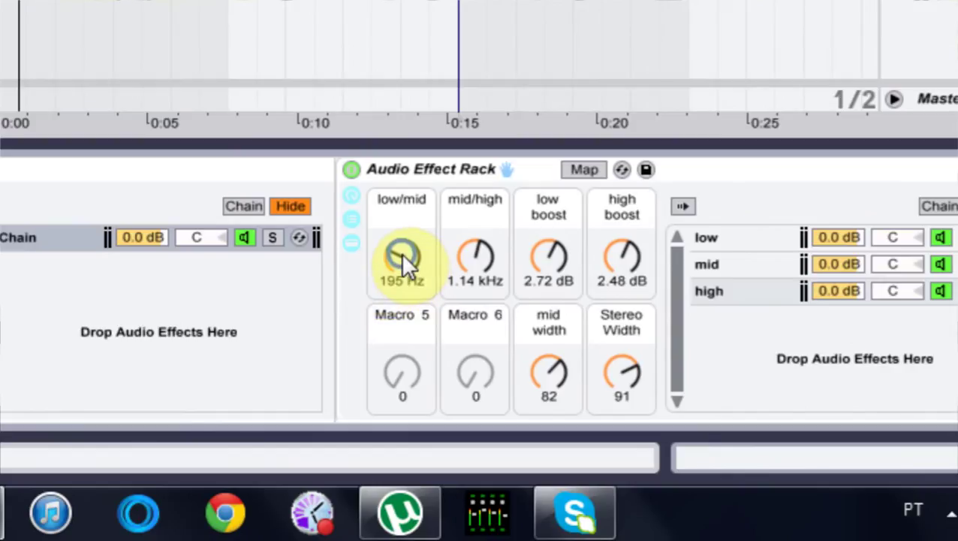
right_click(405, 262)
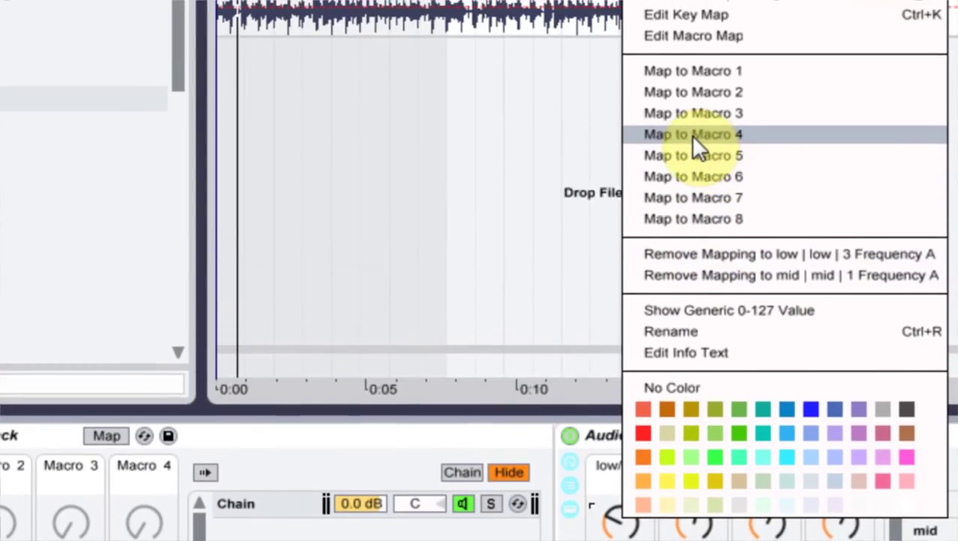
left_click(691, 155)
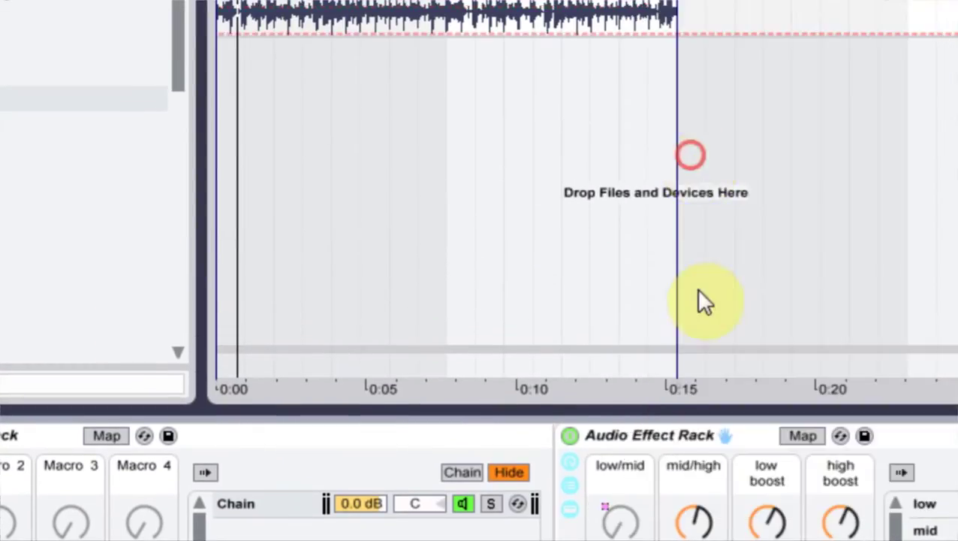
right_click(688, 530)
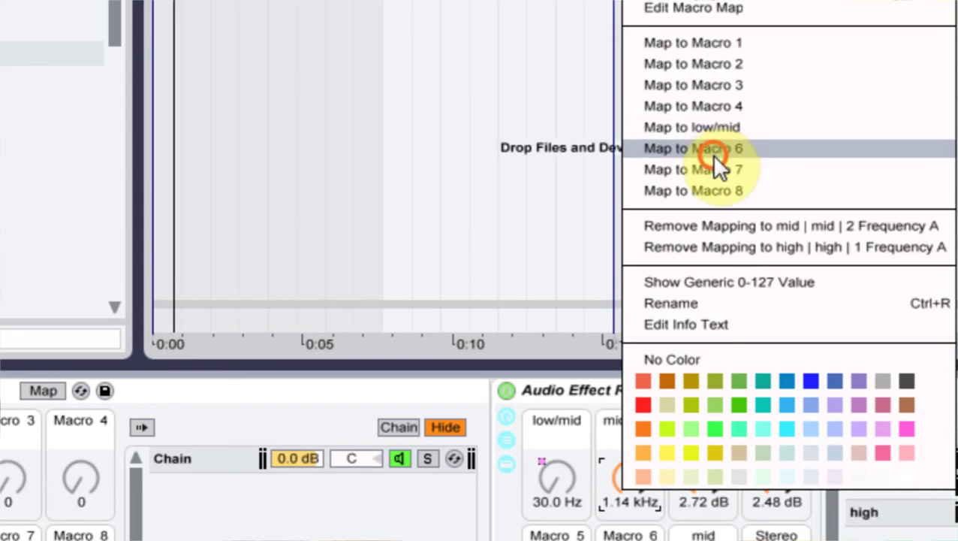
left_click(712, 115)
right_click(705, 412)
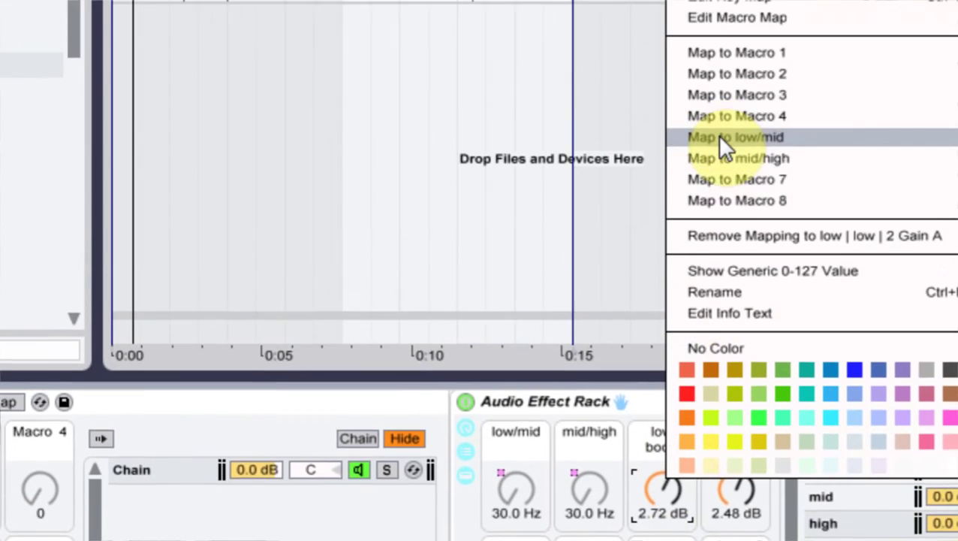
left_click(693, 133)
Map high boost, mid width and Stereo Width to outer Macros 4, 7 and 8; sweep low/mid to 185 Hz
right_click(717, 404)
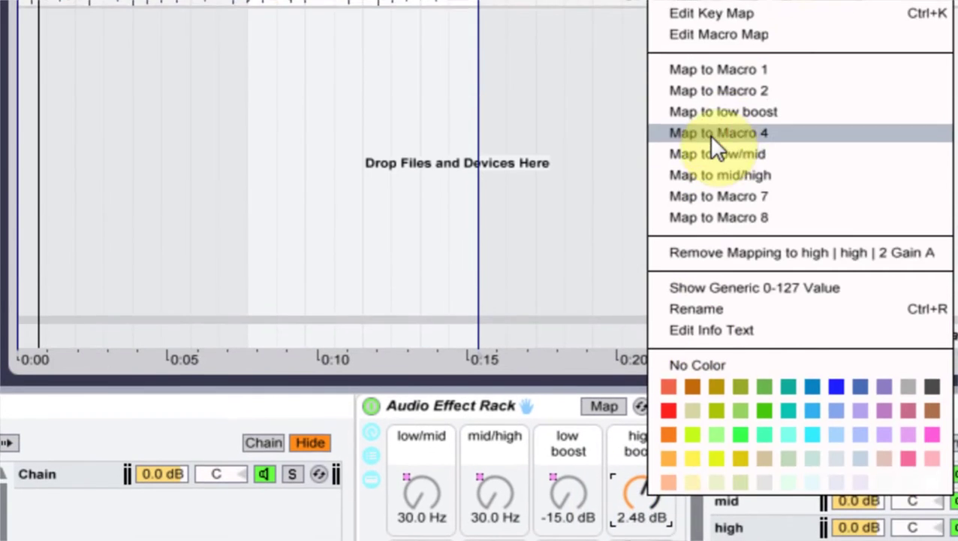
left_click(710, 133)
right_click(567, 406)
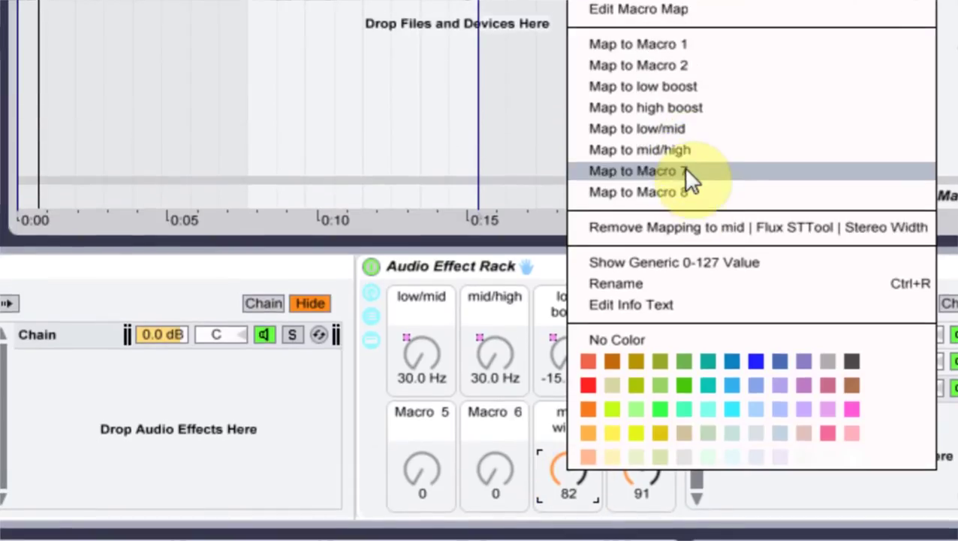
left_click(684, 171)
right_click(639, 473)
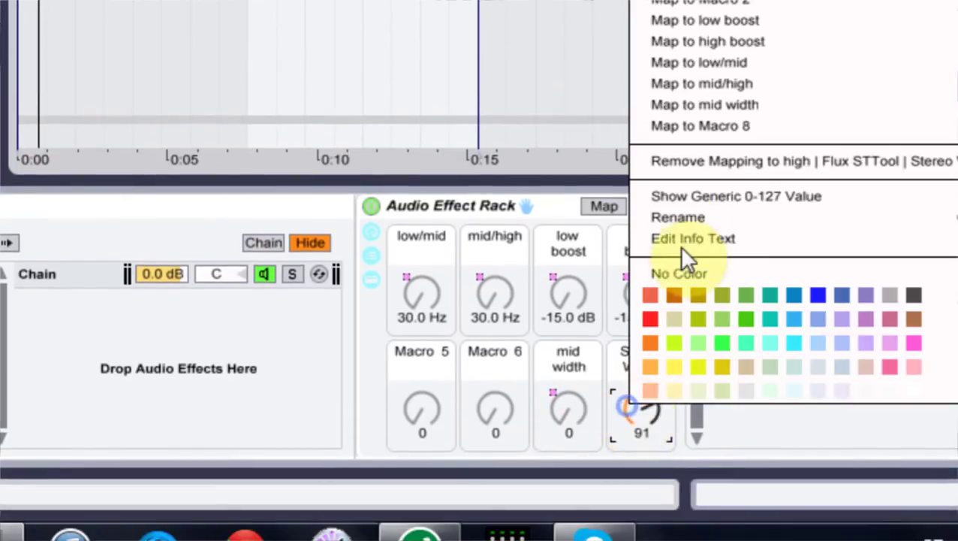
left_click(683, 133)
mouse_move(235, 371)
left_mouse_down()
mouse_move(236, 346)
mouse_move(236, 357)
left_mouse_up()
left_click(231, 396)
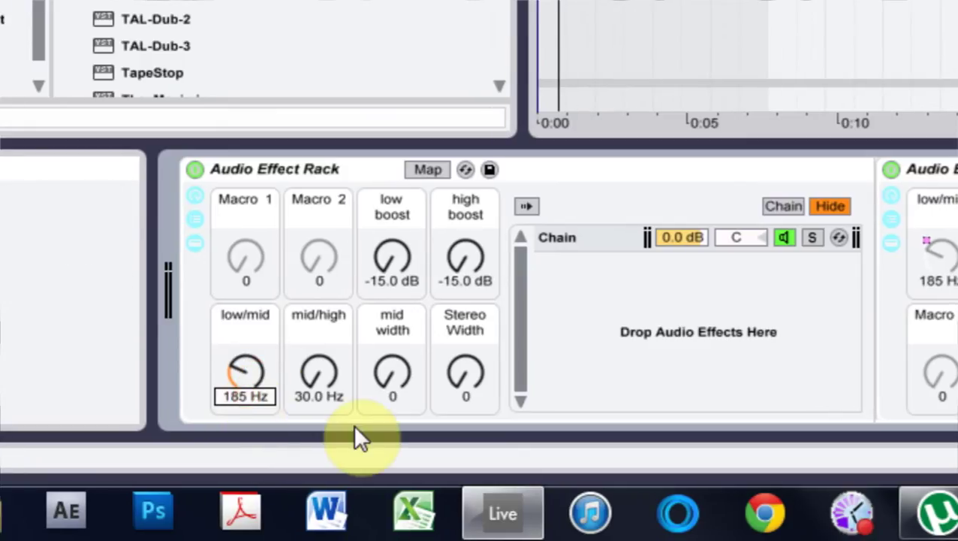
Enter outer low/mid 200 Hz, mid/high 2.00 kHz, and the boosts at 0.00 dB
type("200")
key("Return")
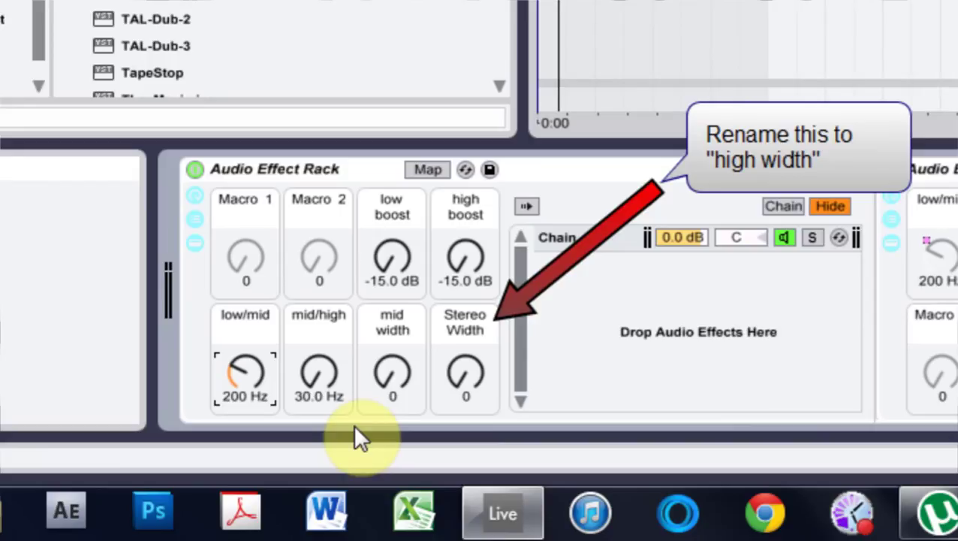
left_click(320, 395)
type("2.")
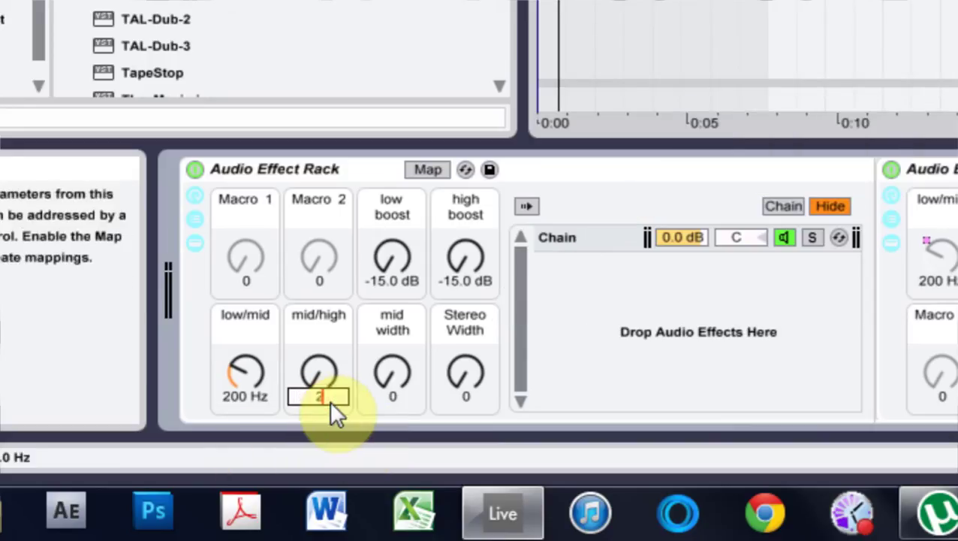
type("00")
key("Return")
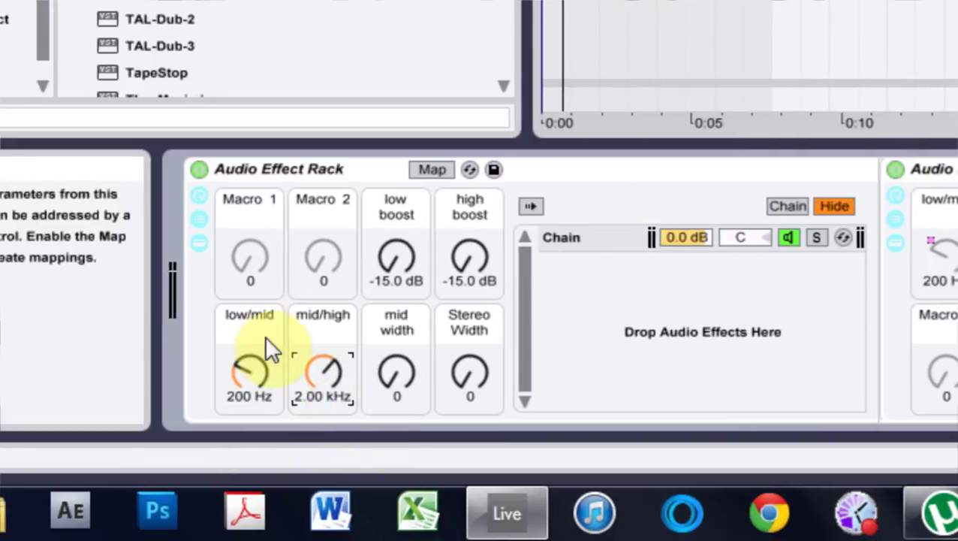
left_click(396, 255)
left_click(394, 280)
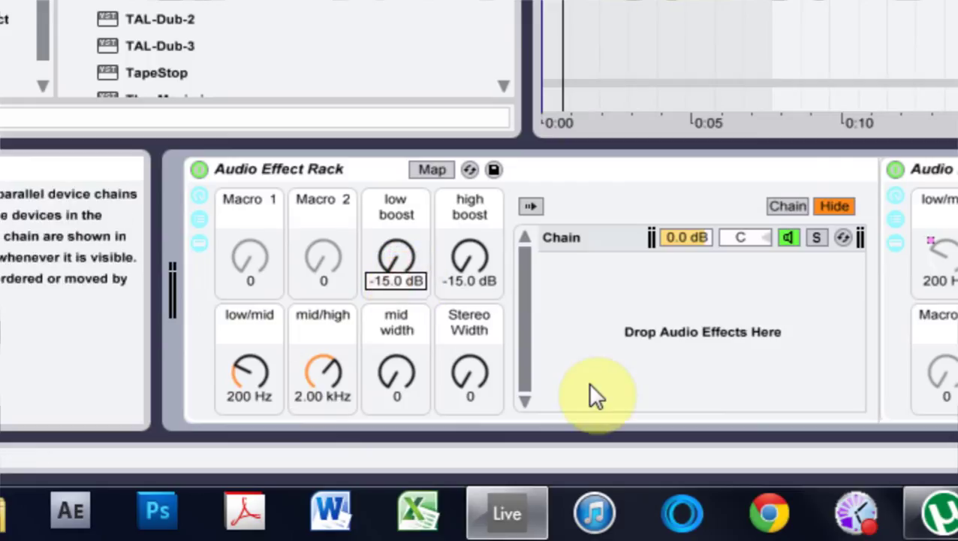
left_click(479, 283)
type("0")
key("Return")
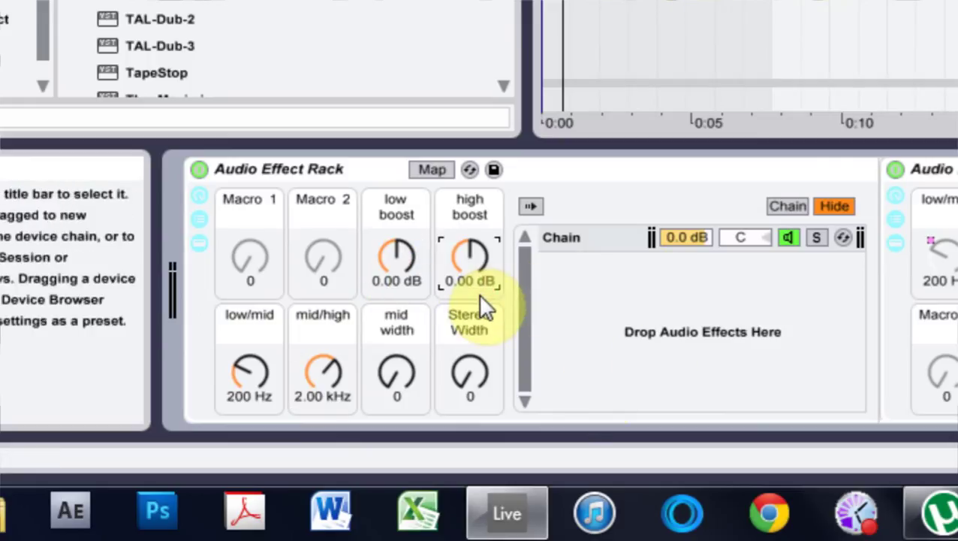
Set both the mid width and Stereo Width macros to 64
left_click(399, 374)
left_click(395, 392)
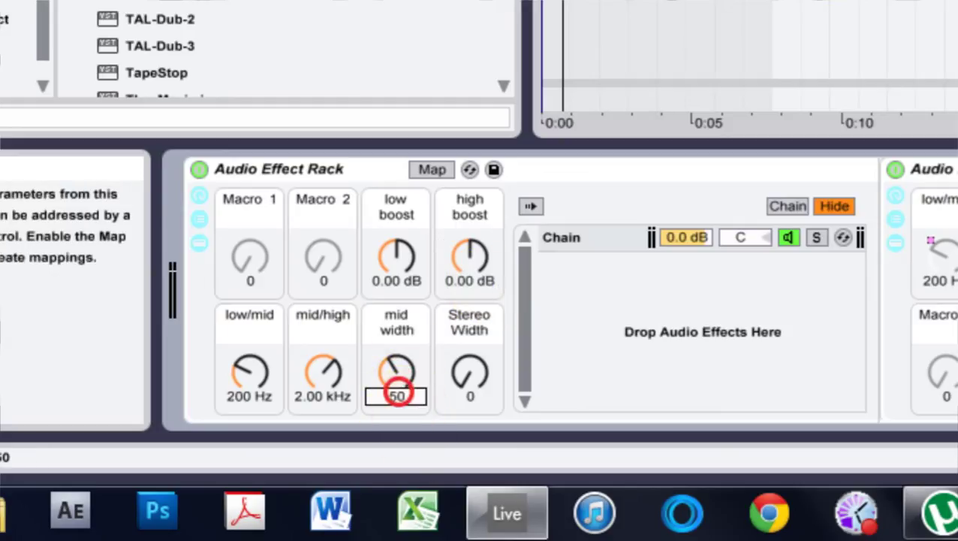
type("64")
key("Return")
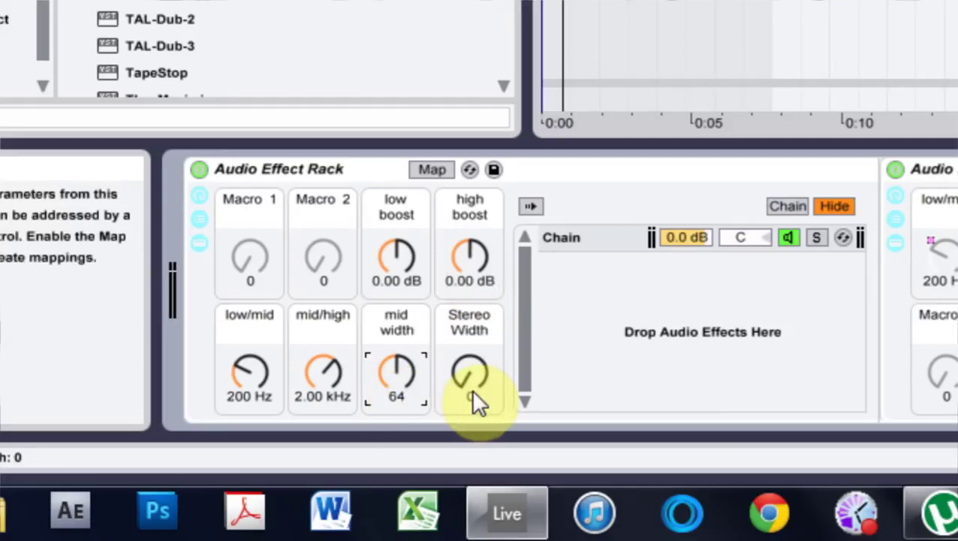
left_click(461, 396)
type("64")
key("Return")
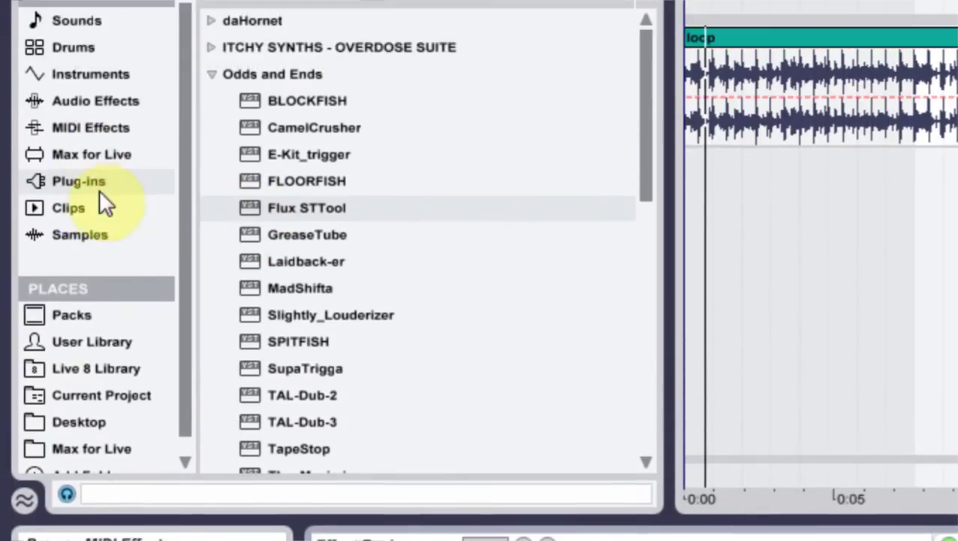
In the Live 8 Library browser, open Presets > Audio Effects
left_click(106, 396)
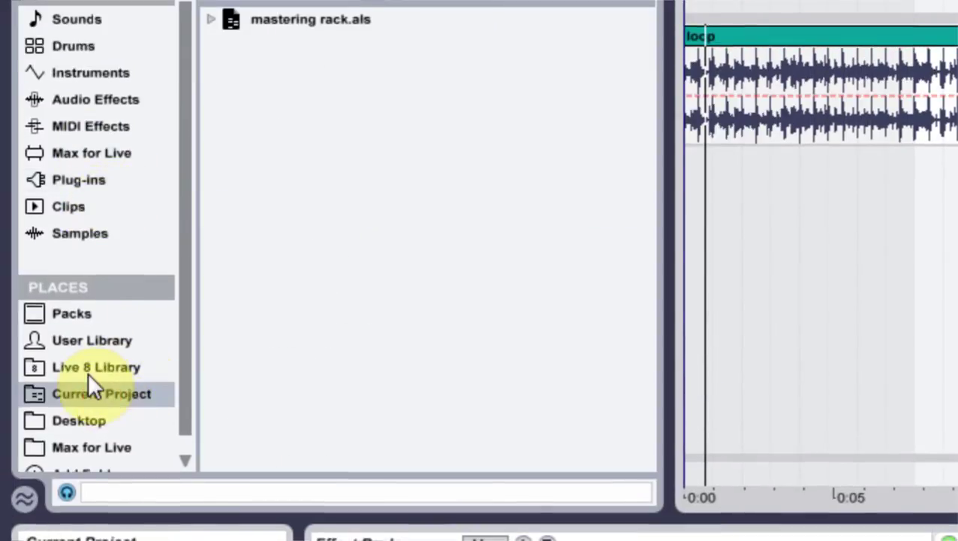
left_click(68, 369)
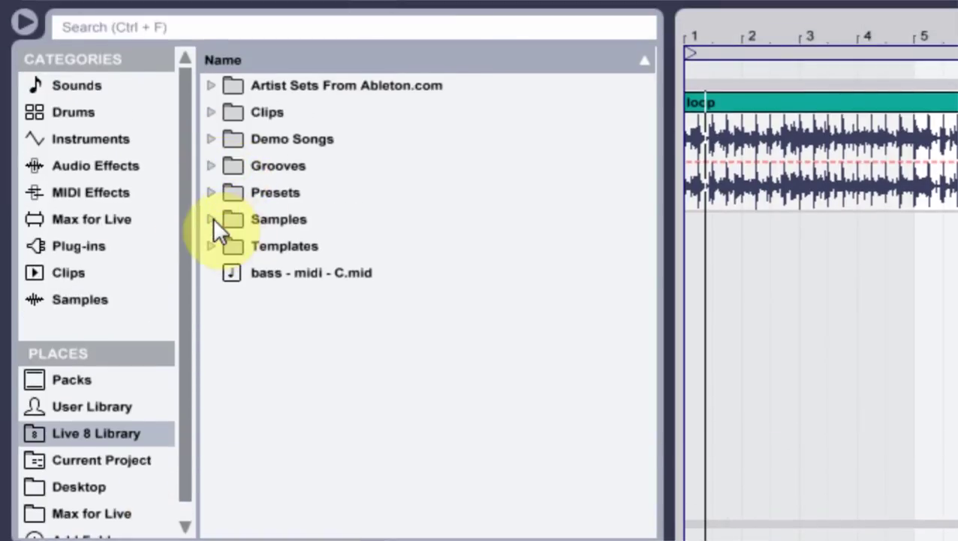
left_click(212, 219)
left_click(213, 219)
left_click(211, 193)
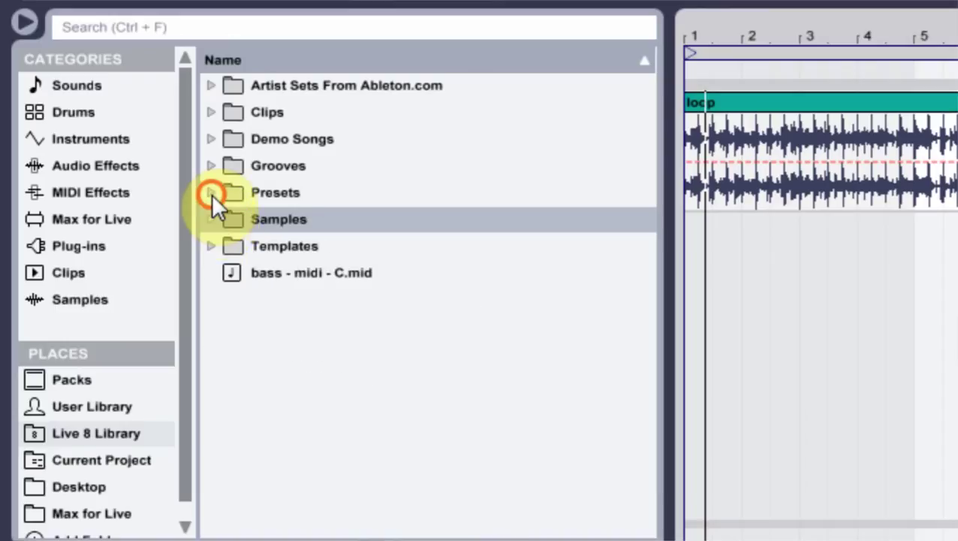
left_click(229, 221)
Drop the JC EQ 8 M_S preset from EQ Eight > Joshua Casper Presets into the chain
left_click_drag(640, 201, 638, 227)
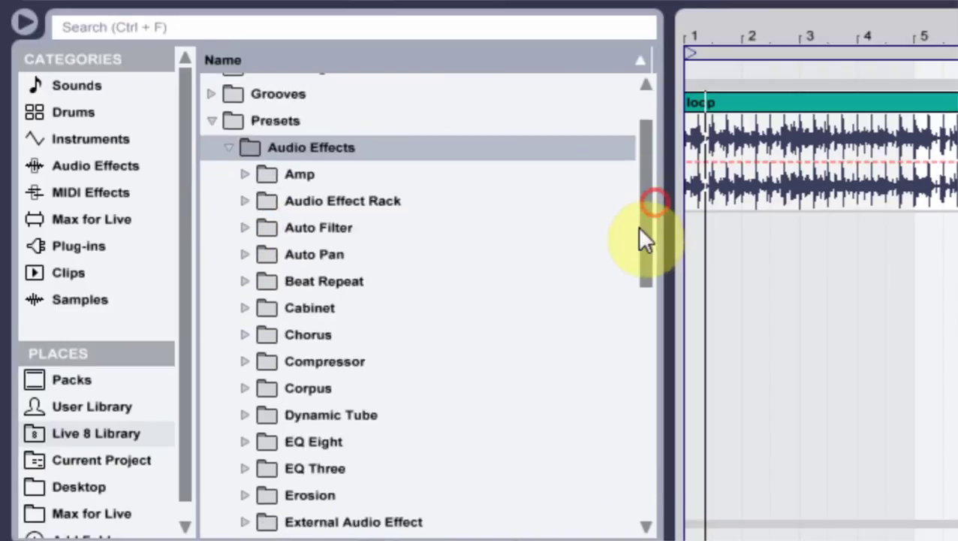
left_click(242, 445)
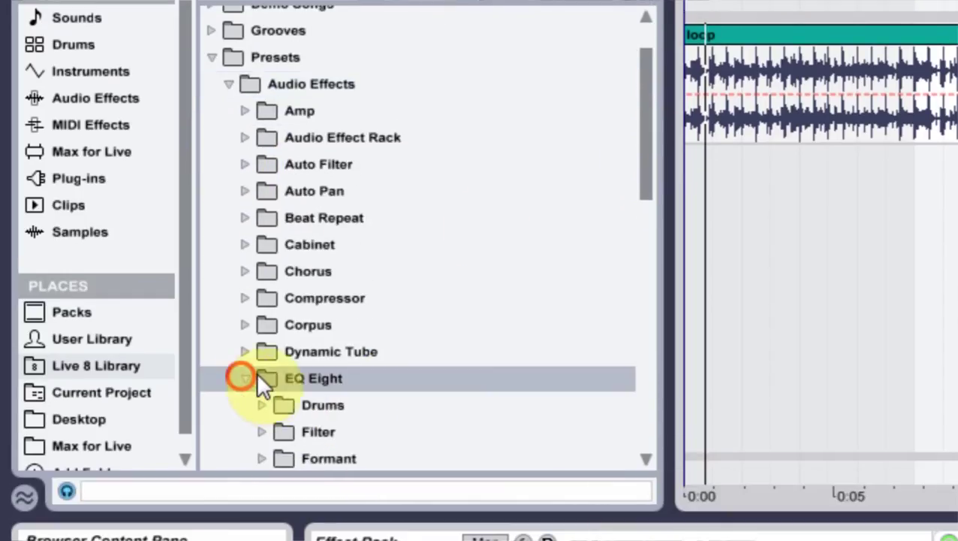
left_click_drag(644, 154, 646, 226)
left_click(258, 308)
left_click_drag(653, 156, 652, 185)
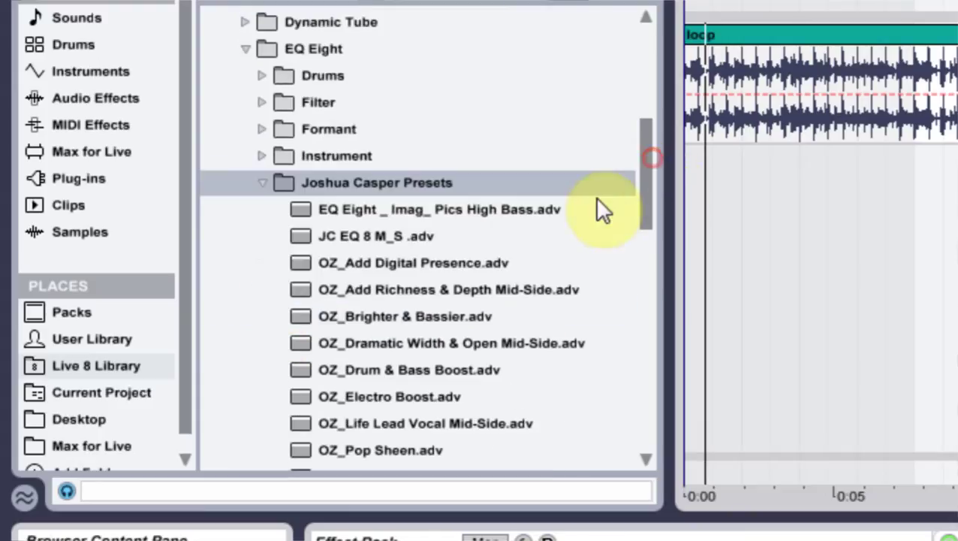
mouse_move(335, 235)
left_mouse_down()
mouse_move(756, 404)
mouse_move(752, 384)
left_mouse_up()
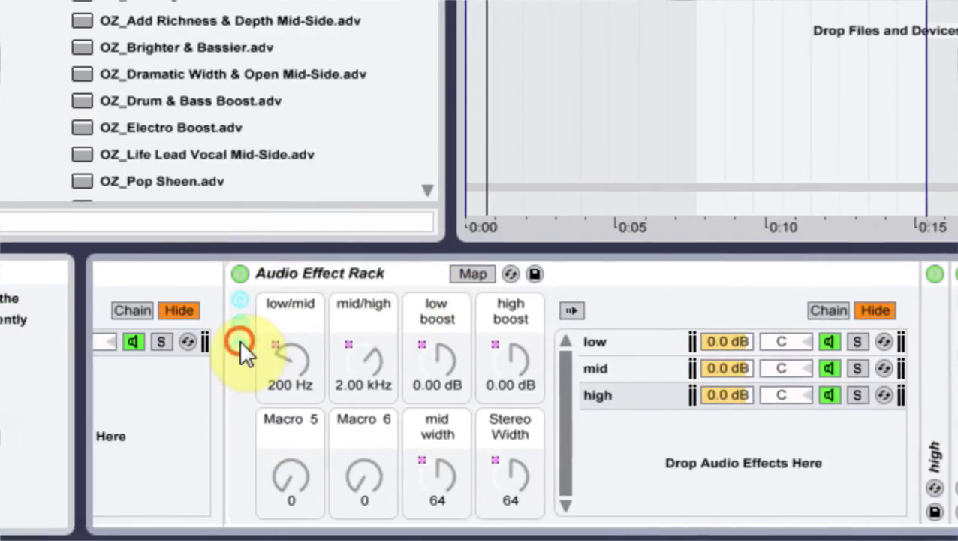
Raise the JC EQ 8 M_S side high band to about 1.36 dB at 7.91 kHz, then switch channels
left_click(30, 323)
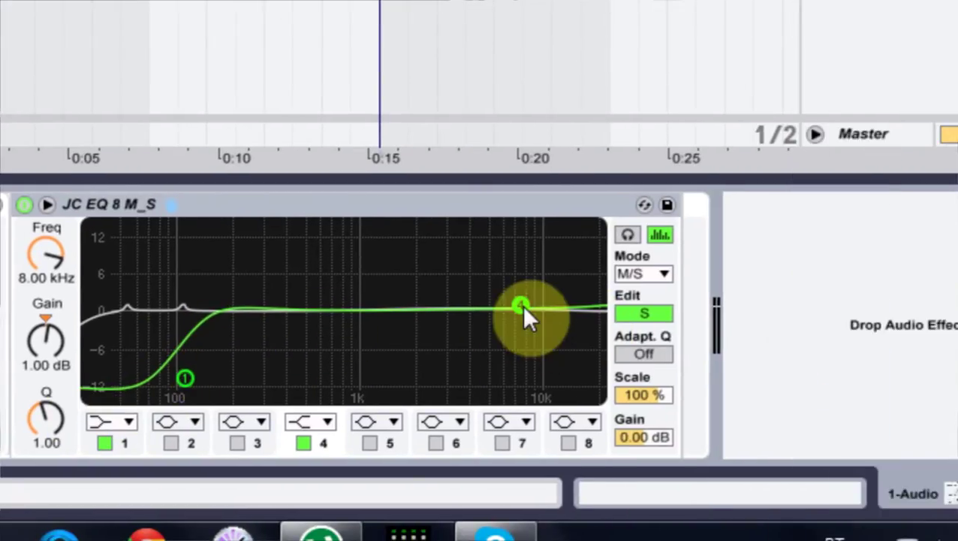
left_click_drag(646, 313, 644, 310)
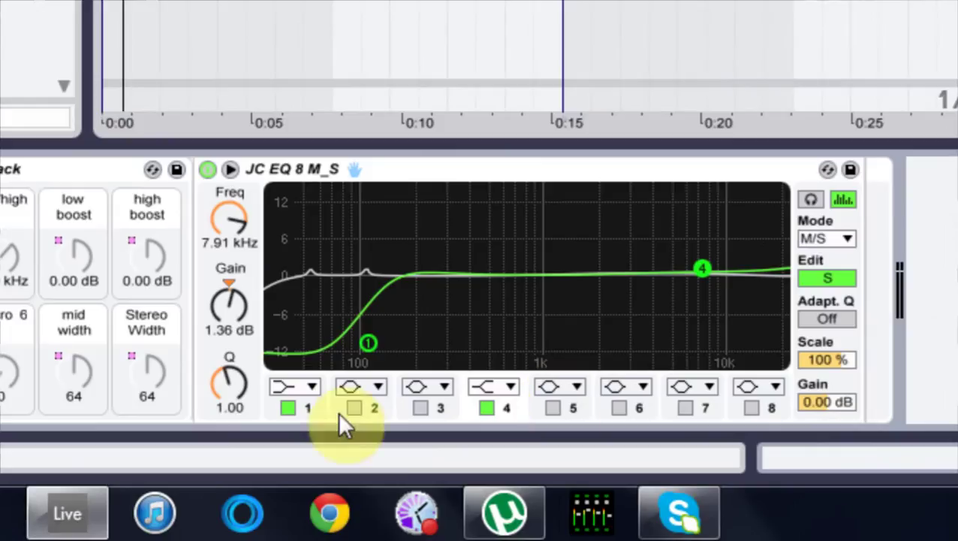
left_click(644, 313)
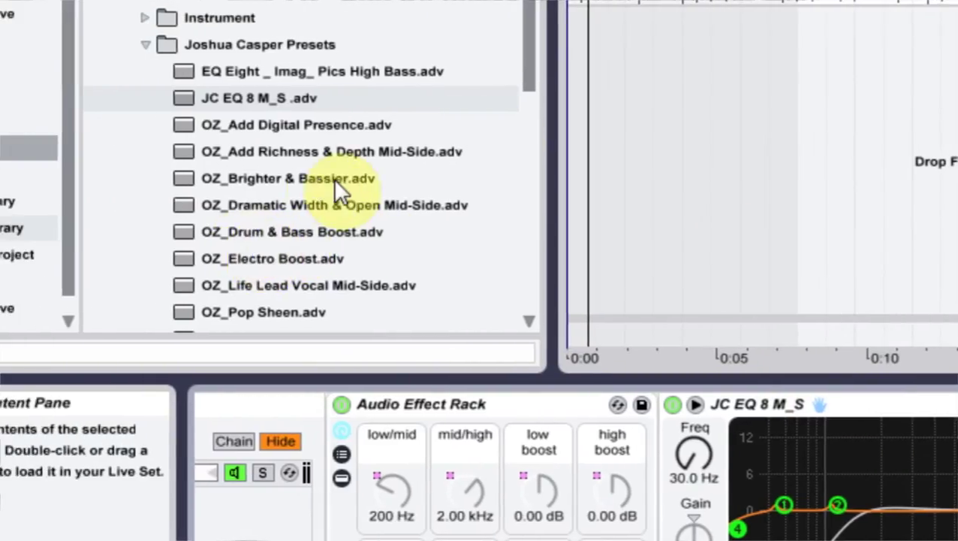
Audition OZ_Drum & Bass Boost and OZ_Brighter & Bassier, then reload JC EQ 8 M_S and list Audio Effects
left_click_drag(199, 232, 957, 540)
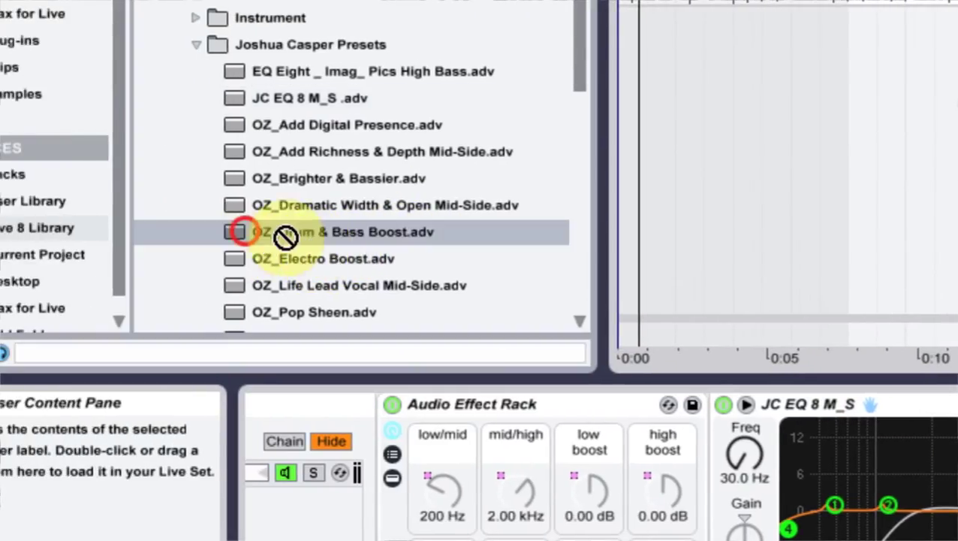
left_click_drag(672, 388, 575, 375)
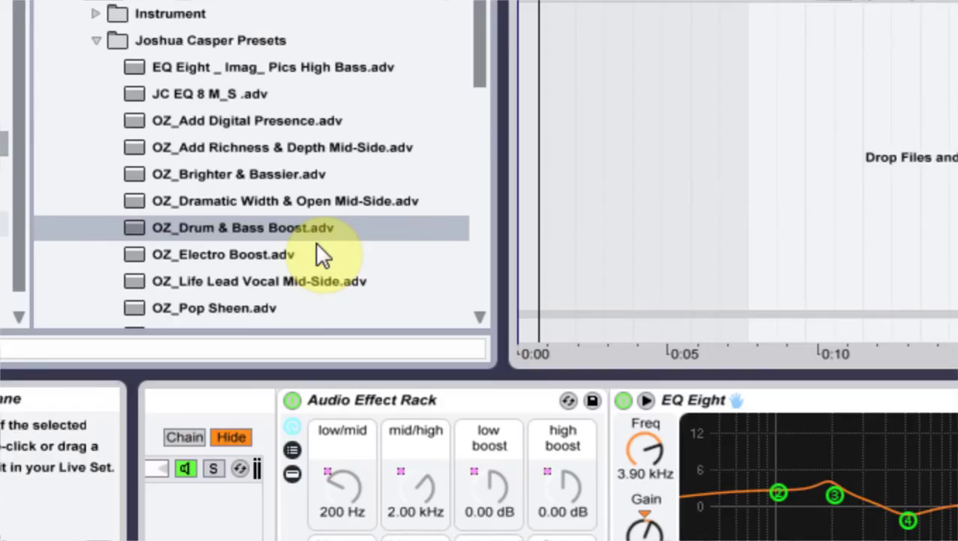
left_click(179, 174)
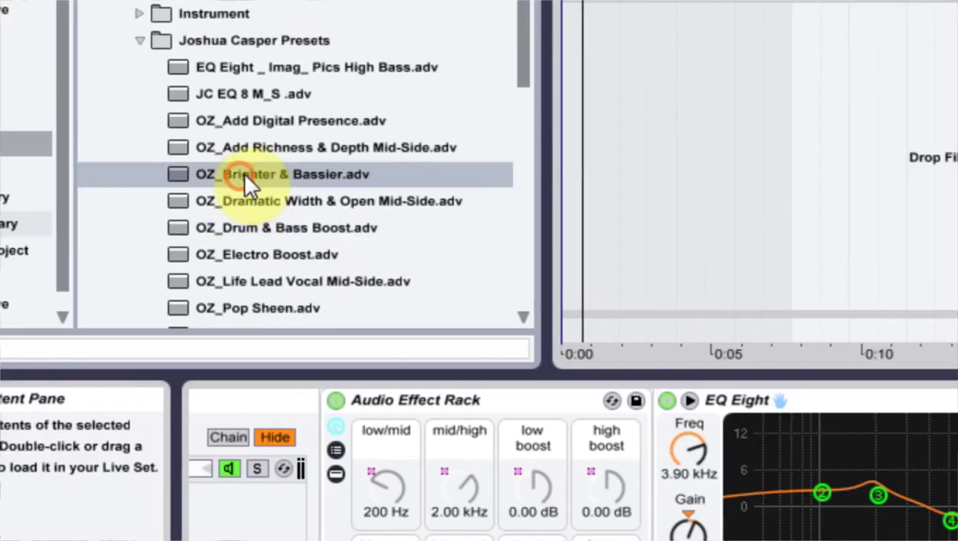
left_click_drag(274, 175, 864, 530)
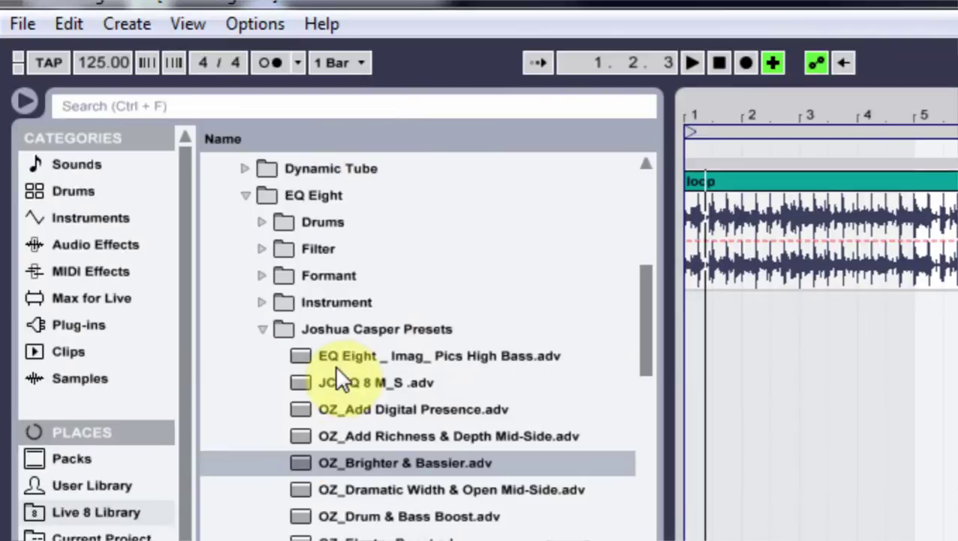
left_click_drag(337, 368, 716, 335)
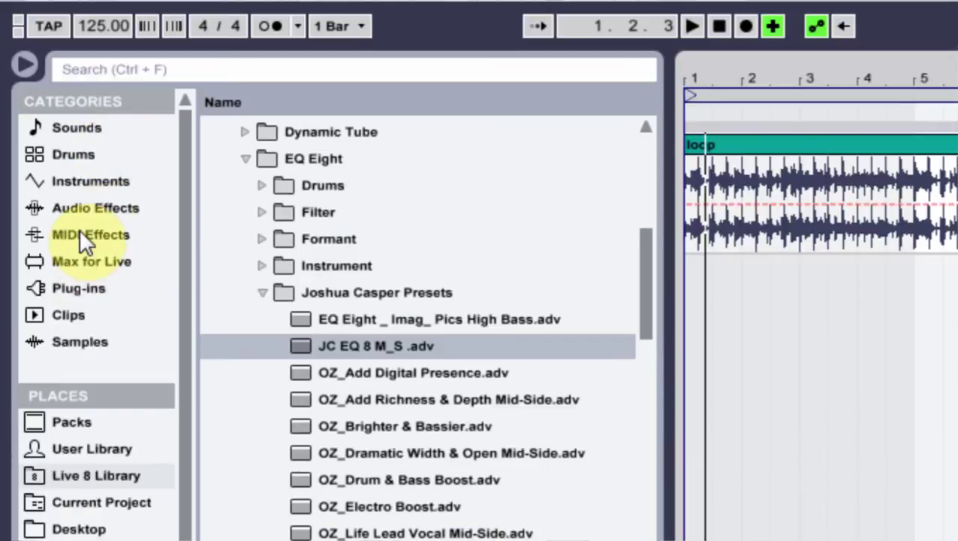
left_click(88, 209)
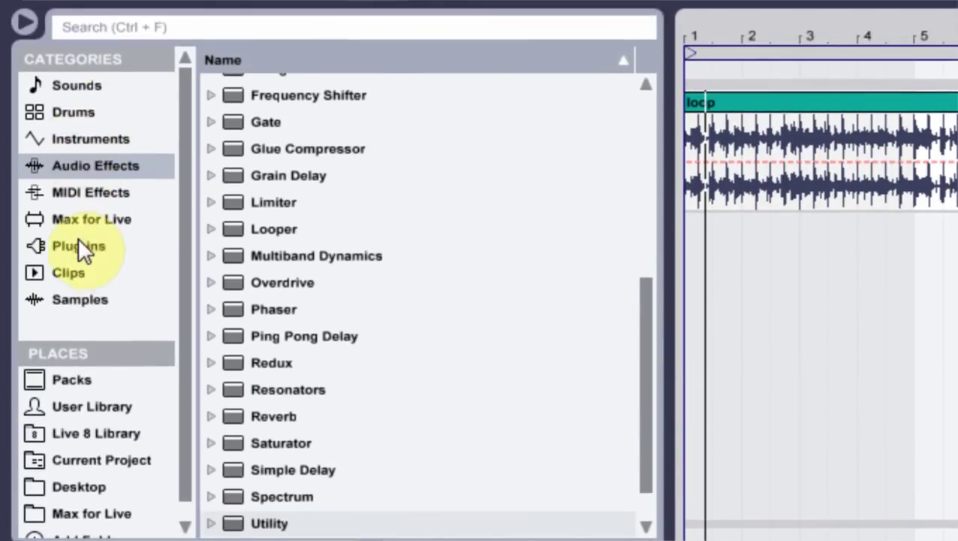
Load TLs_Maximizer from Plug-ins right after JC EQ 8 M_S and unfold its parameters
left_click(78, 245)
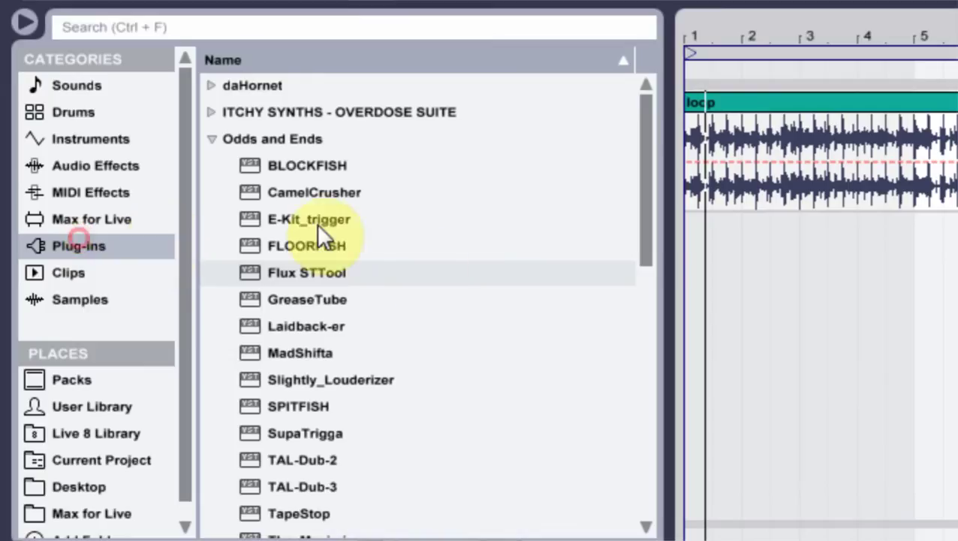
left_click_drag(653, 195, 623, 265)
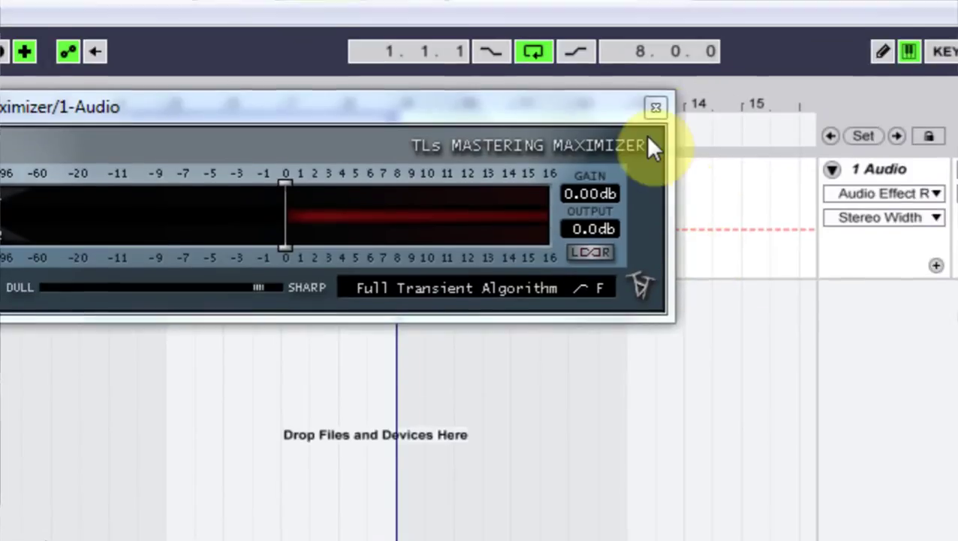
left_click(654, 105)
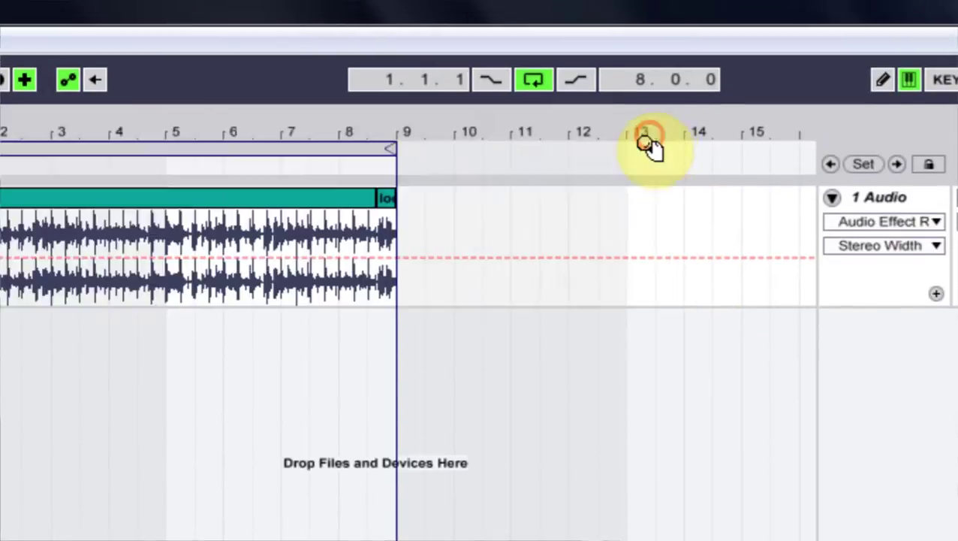
left_click(661, 407)
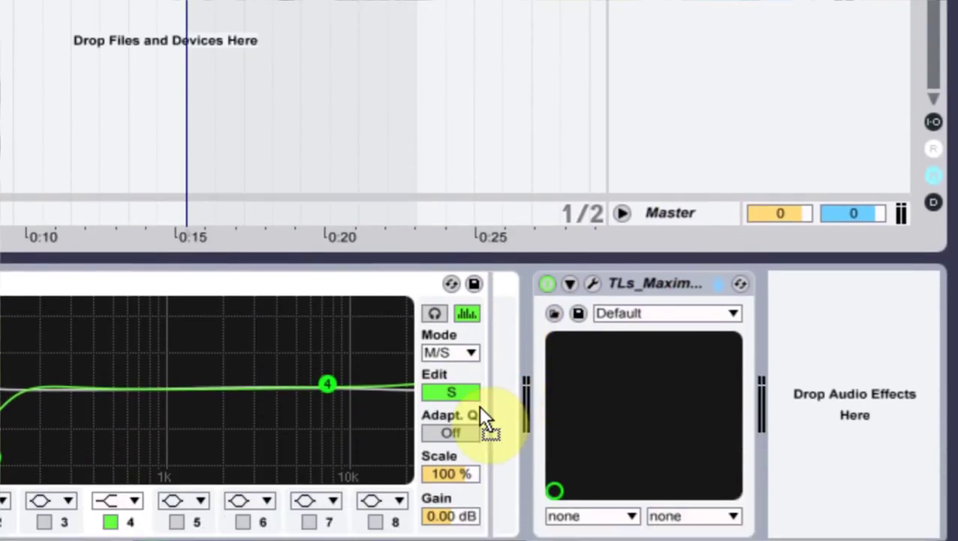
left_click_drag(480, 415, 481, 403)
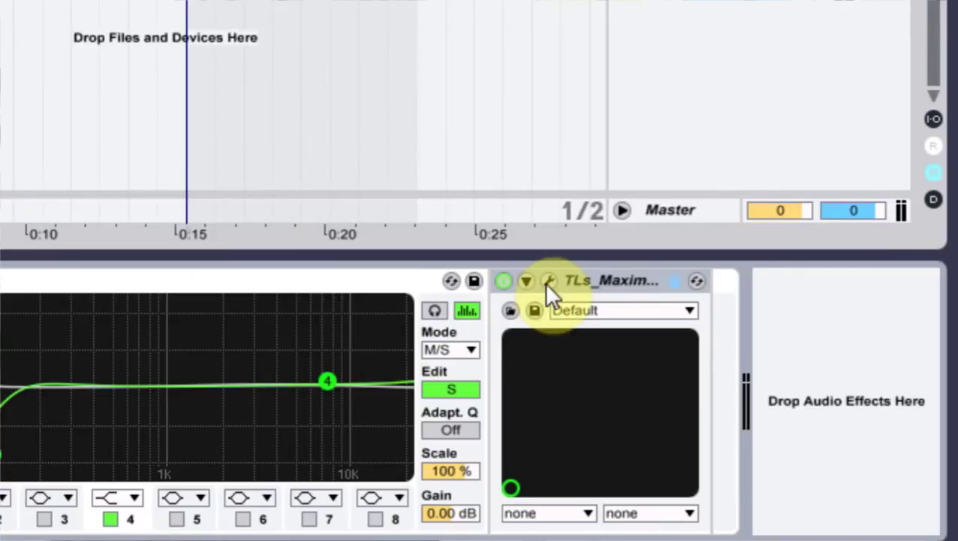
left_click(547, 283)
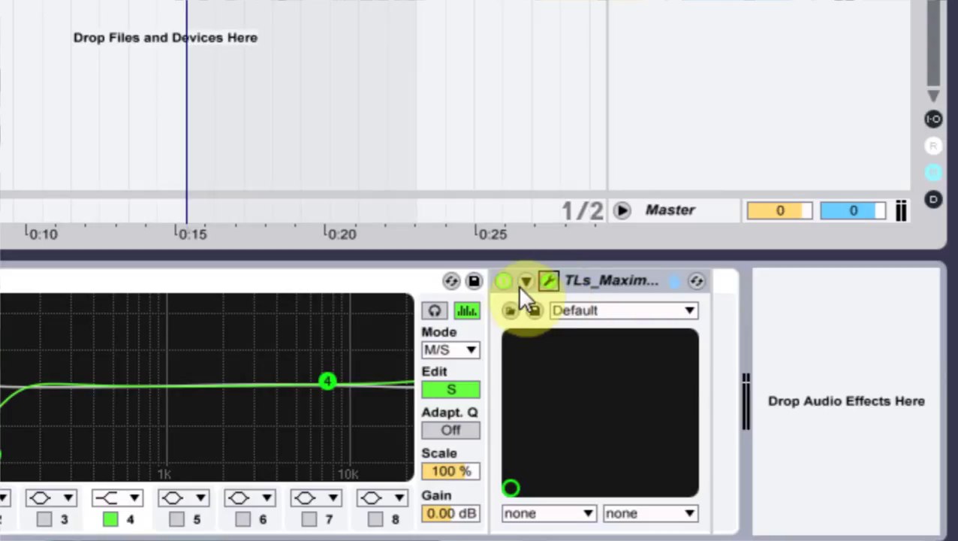
left_click(526, 281)
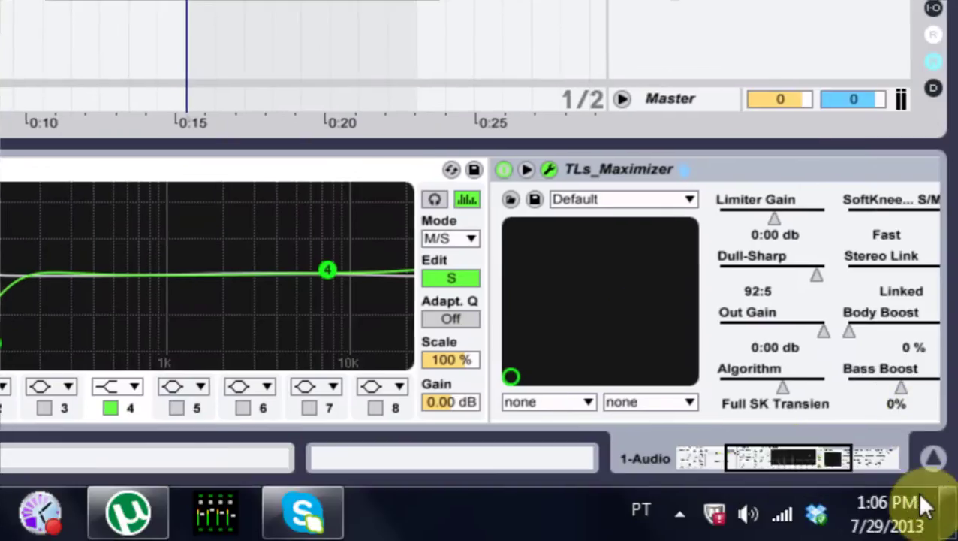
Push the maximizer's Limiter Gain to about 3.9 dB and map it to Macro 1
left_click_drag(809, 451, 848, 450)
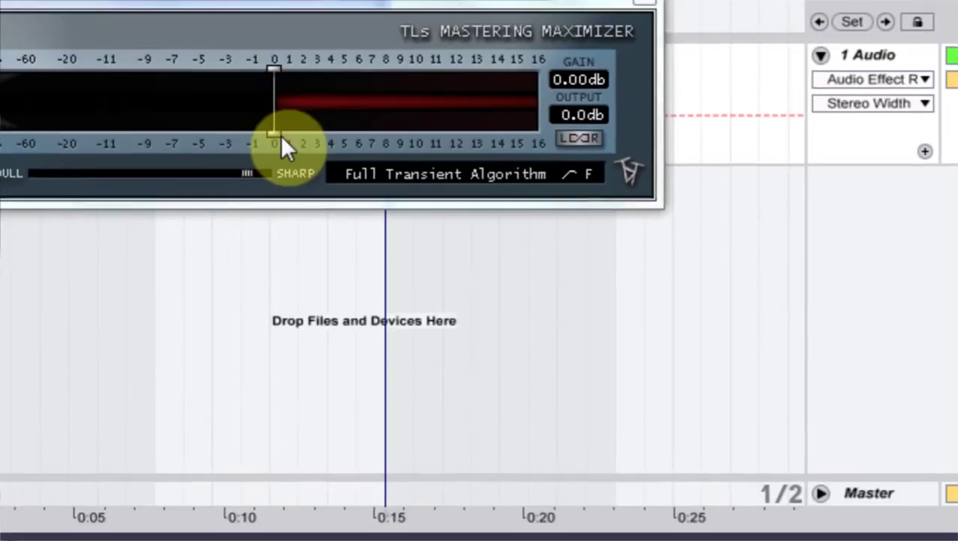
left_click_drag(280, 136, 364, 436)
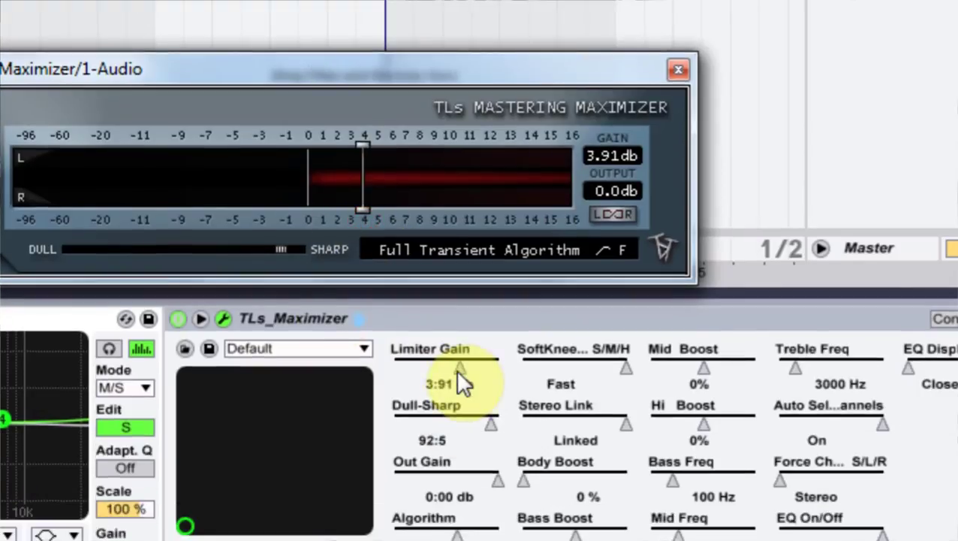
right_click(459, 369)
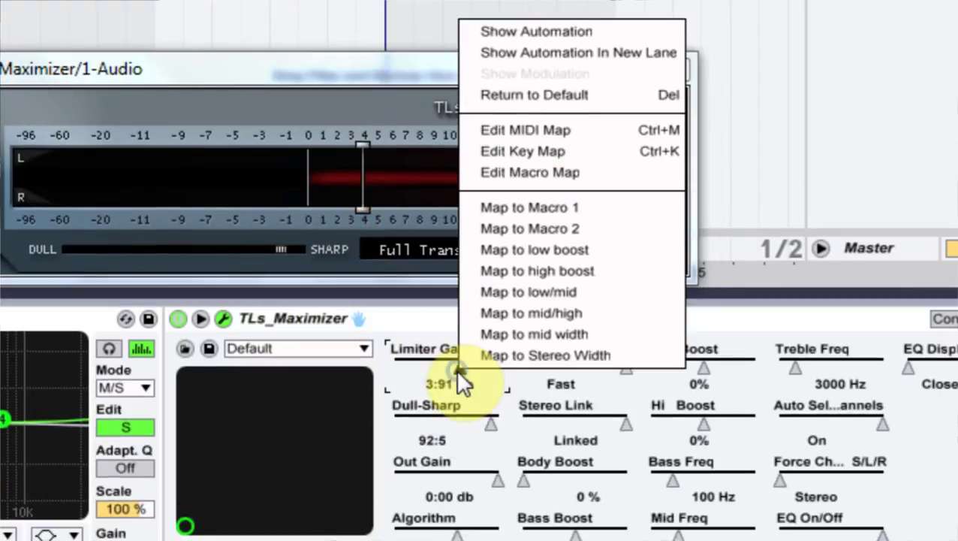
left_click(486, 208)
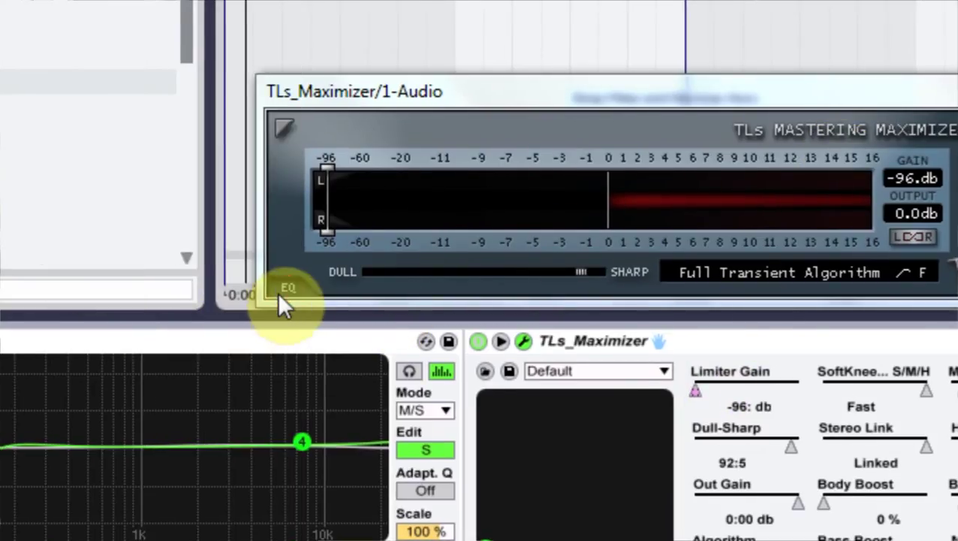
In the maximizer's EQ section, set the BASS frequency to about 80 Hz
left_click(284, 289)
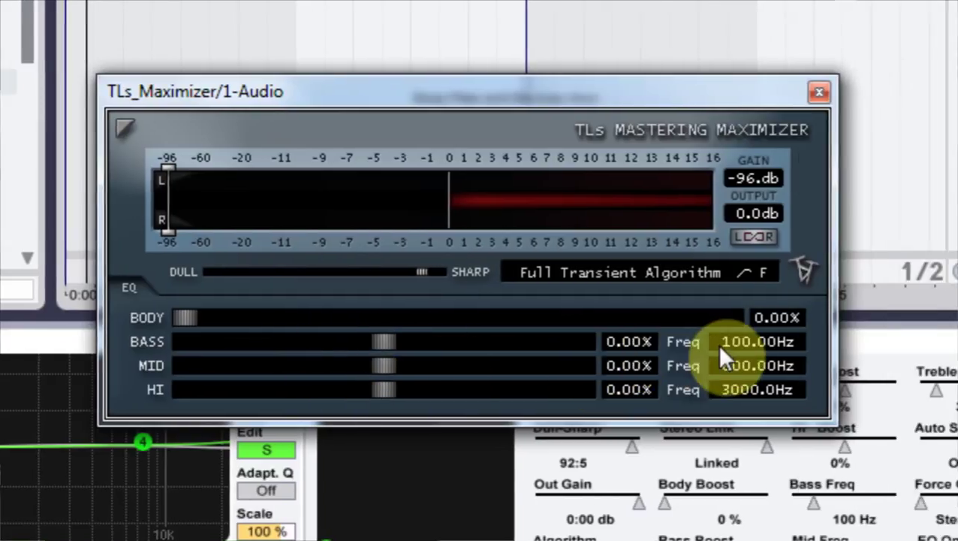
left_click_drag(888, 341, 886, 325)
left_click_drag(713, 328, 685, 500)
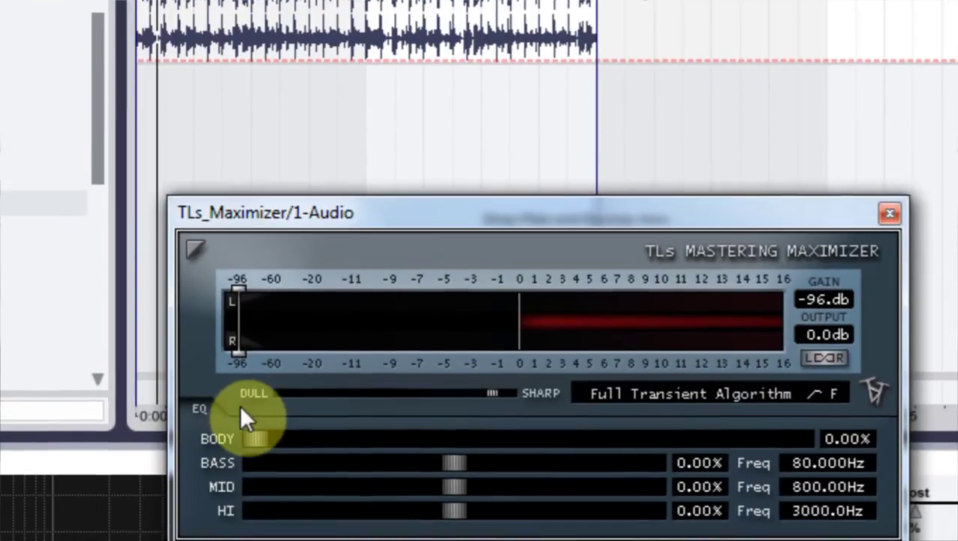
Raise the BODY boost to about 20% and map it to Macro 2
left_click(272, 306)
left_click_drag(254, 404, 336, 410)
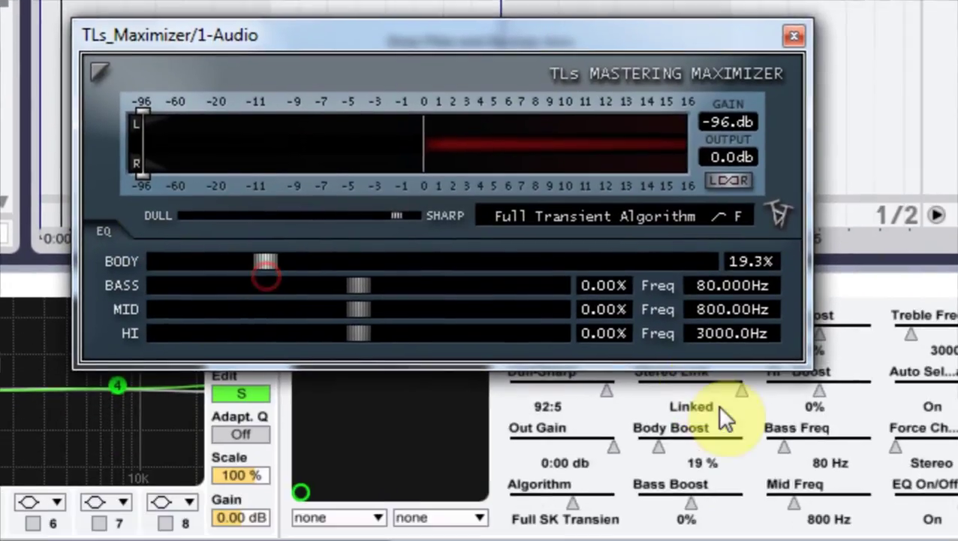
left_click(677, 388)
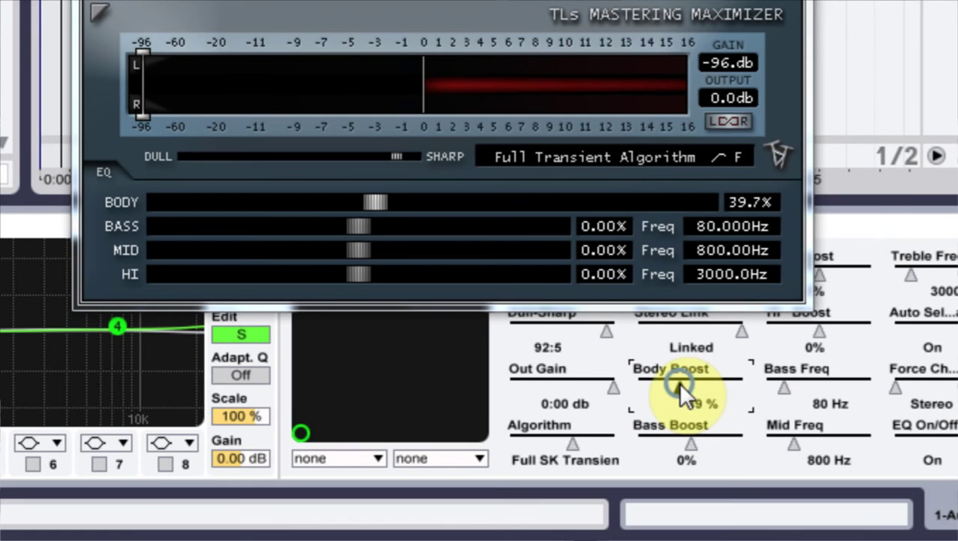
right_click(680, 387)
left_click(715, 241)
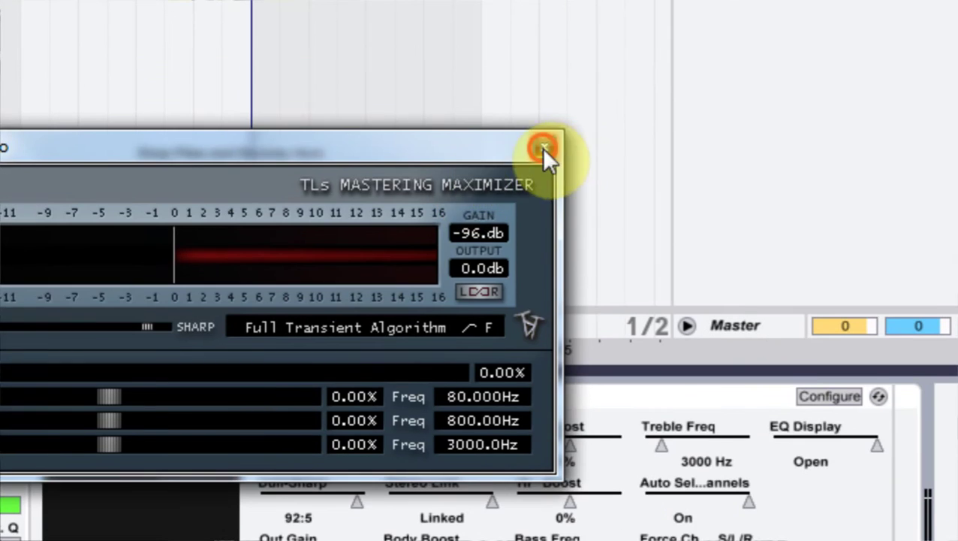
Close and collapse the TLs Maximizer device, bringing the outer Audio Effect Rack into view
left_click(544, 148)
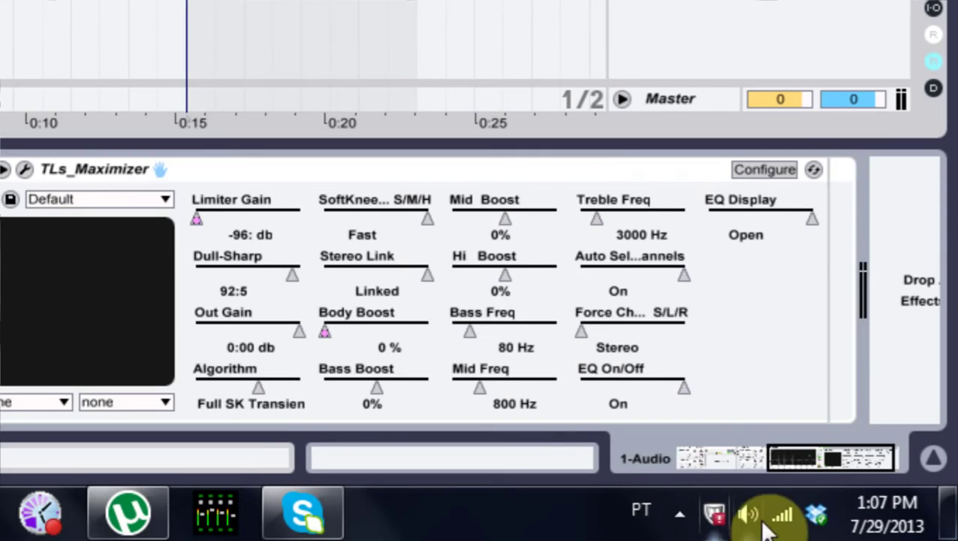
left_click_drag(778, 460, 750, 458)
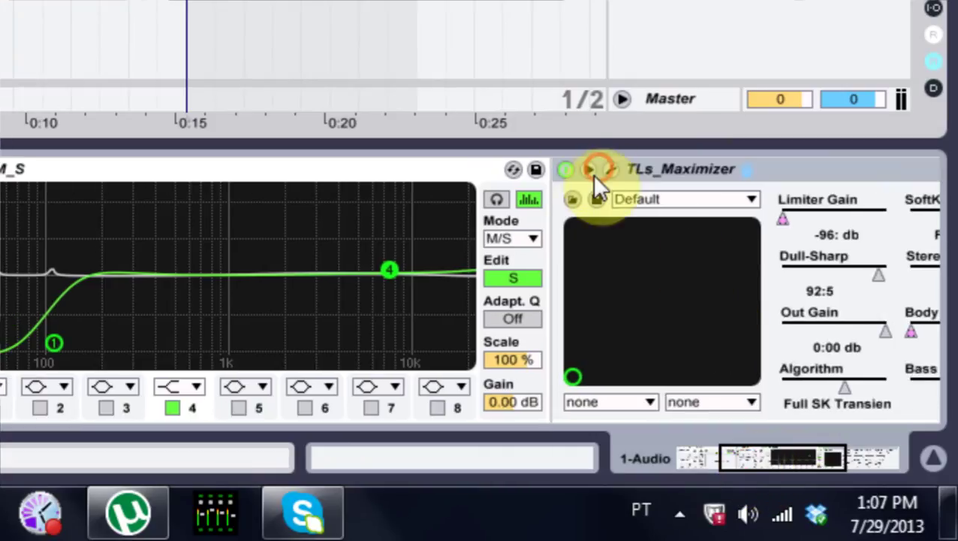
left_click(587, 171)
double_click(656, 170)
left_click(266, 179)
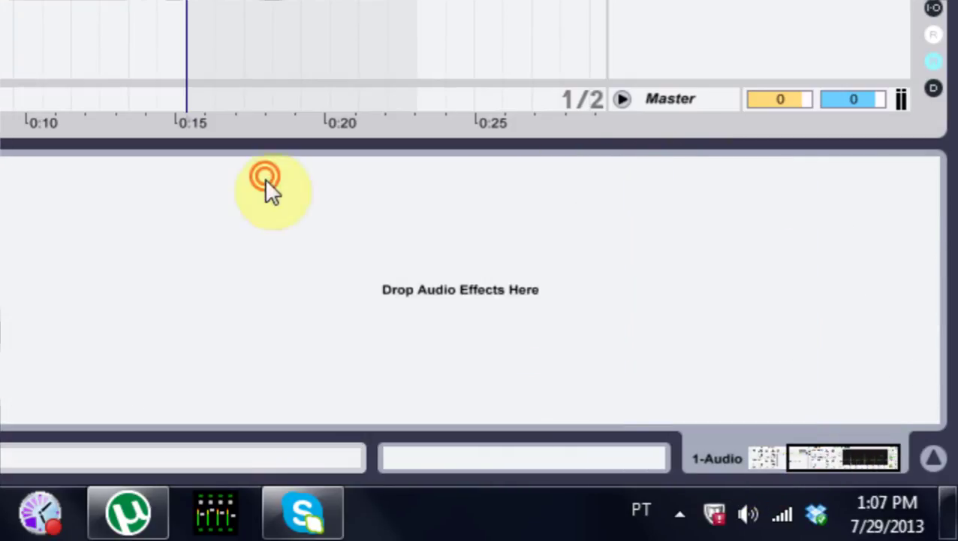
left_click(847, 475)
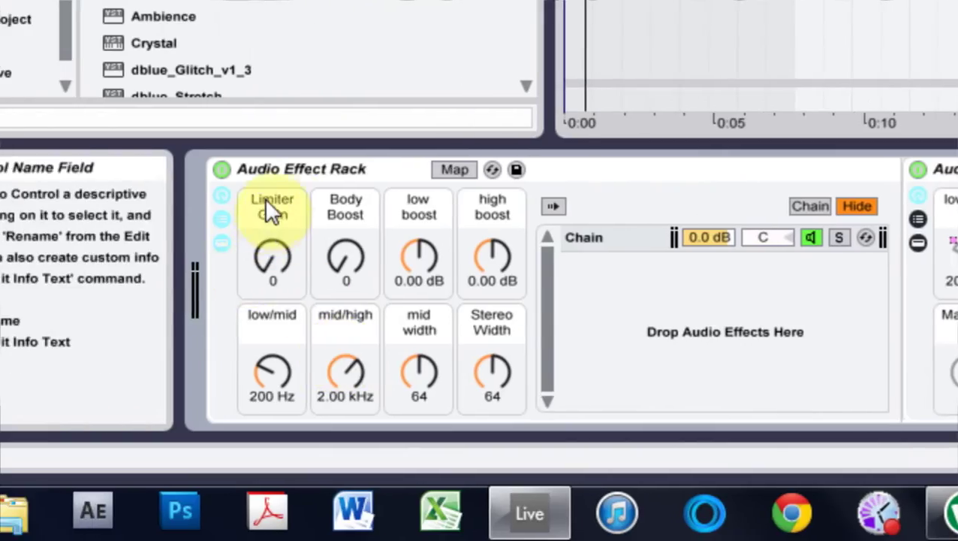
Set the Limiter Gain macro to 78 and raise Body Boost to about 50
left_click_drag(271, 272, 270, 259)
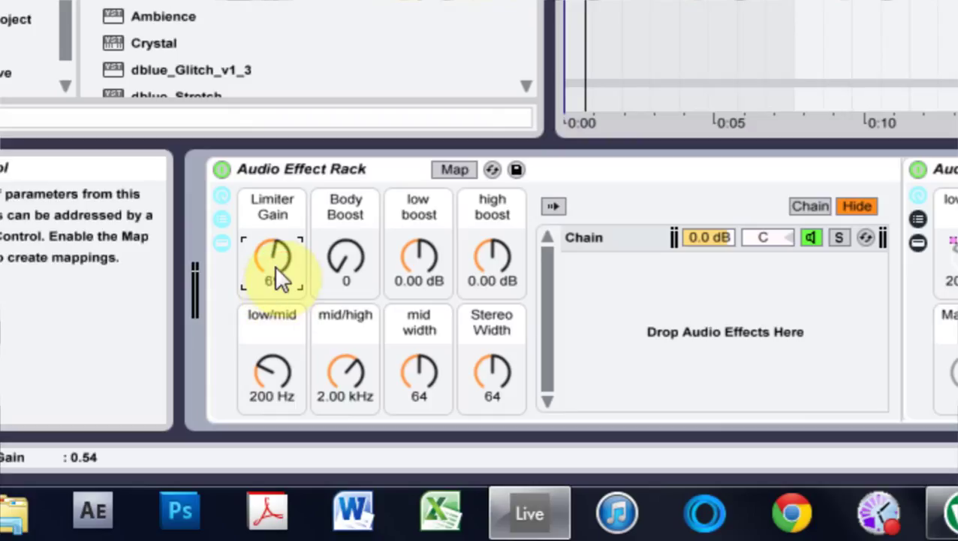
mouse_move(274, 265)
left_mouse_down()
mouse_move(275, 254)
mouse_move(274, 273)
left_mouse_up()
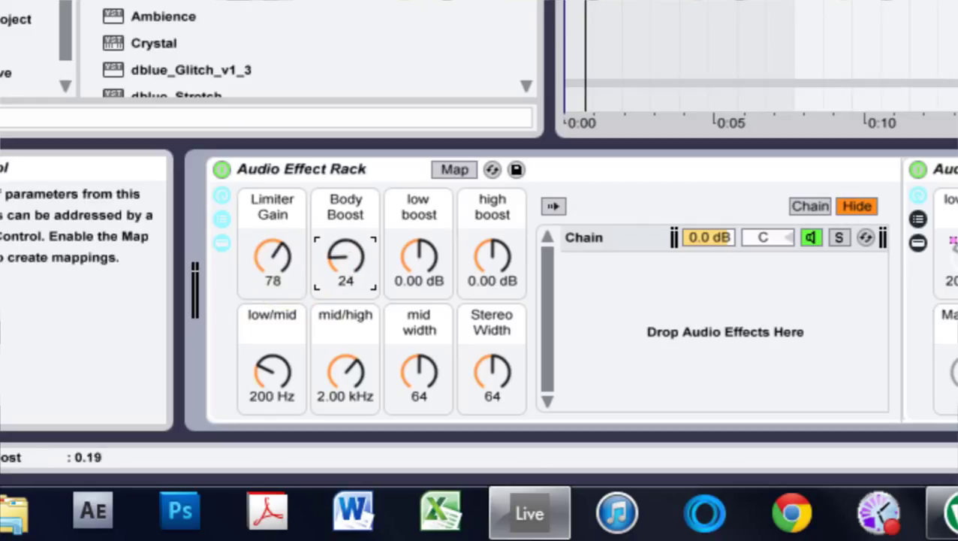
left_click_drag(350, 269, 347, 259)
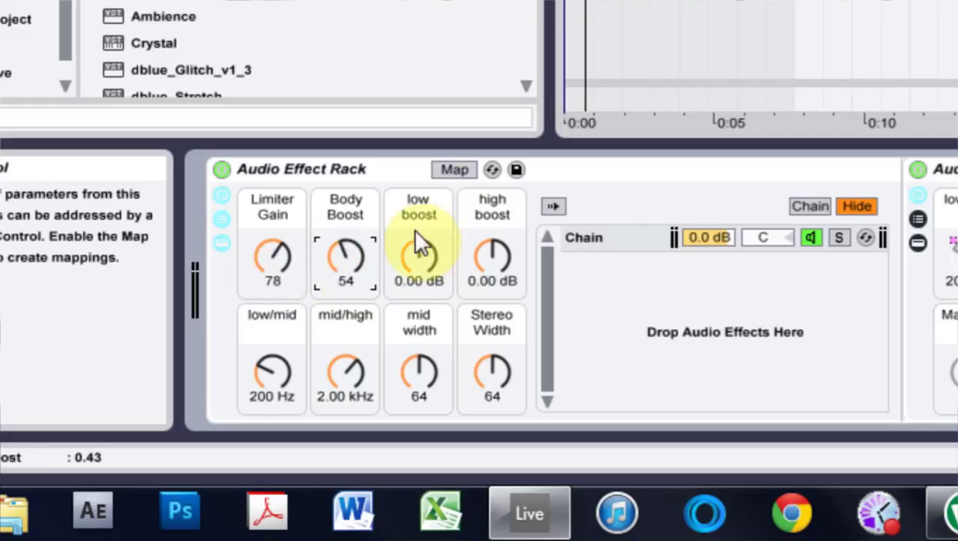
left_click(455, 169)
left_click(455, 169)
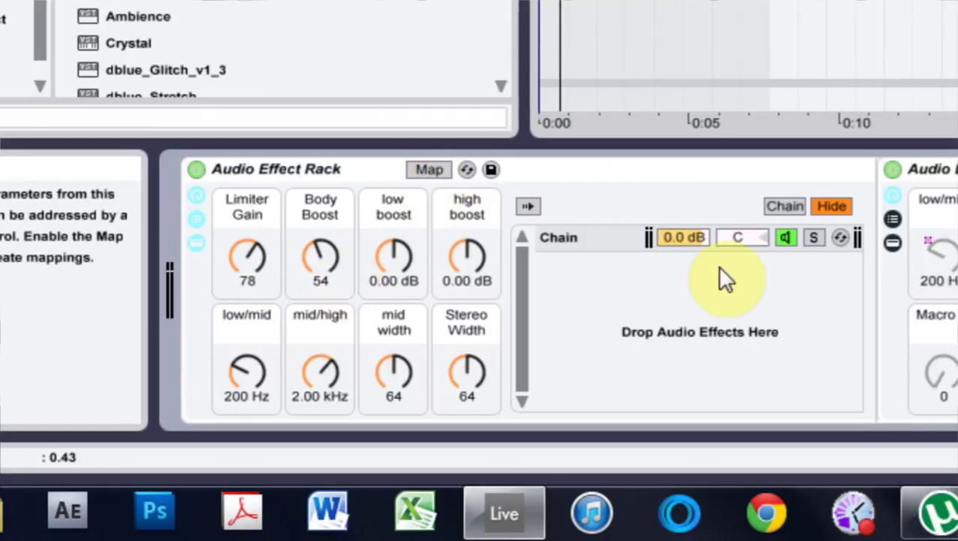
Lower Body Boost to 38 while watching the Maximizer's body level, then raise mid width
double_click(678, 273)
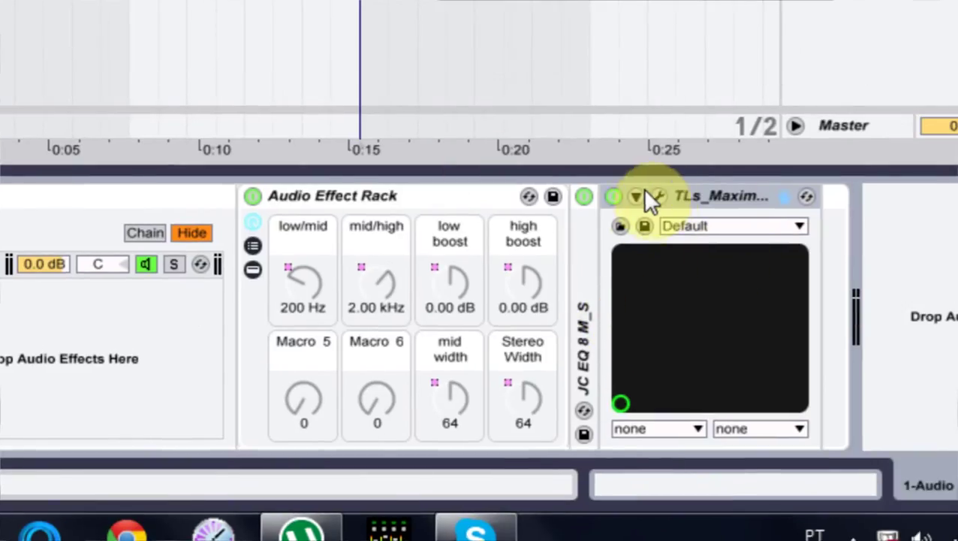
left_click(653, 196)
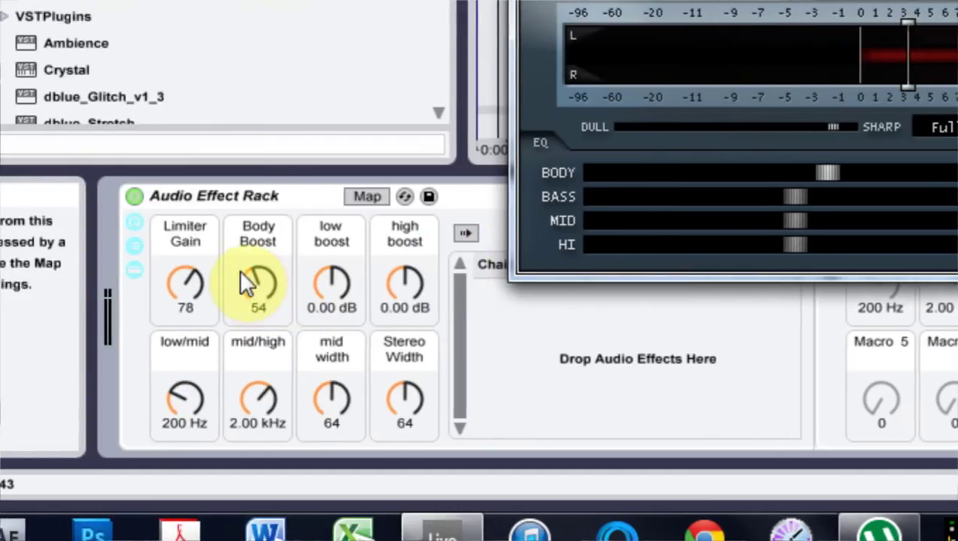
left_click_drag(239, 270, 240, 292)
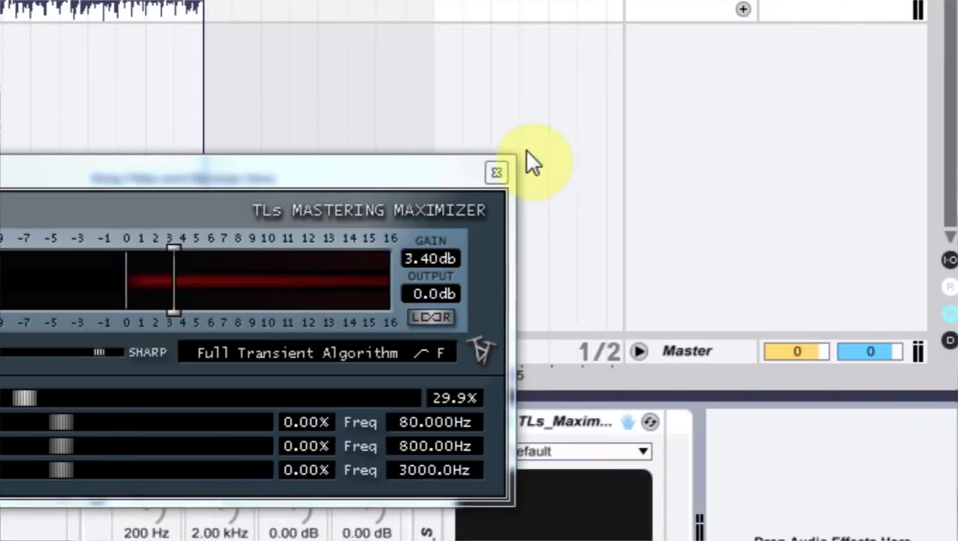
left_click(496, 174)
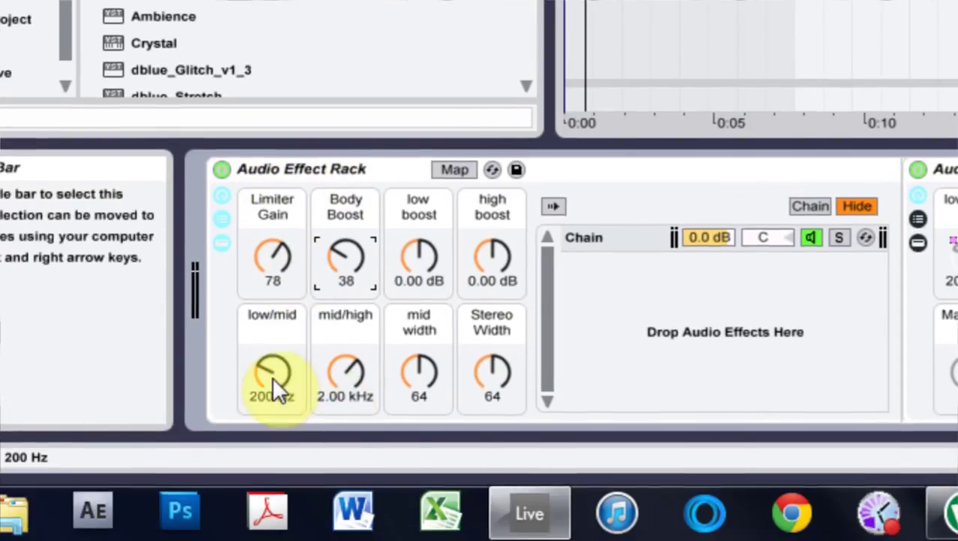
left_click_drag(423, 366, 422, 359)
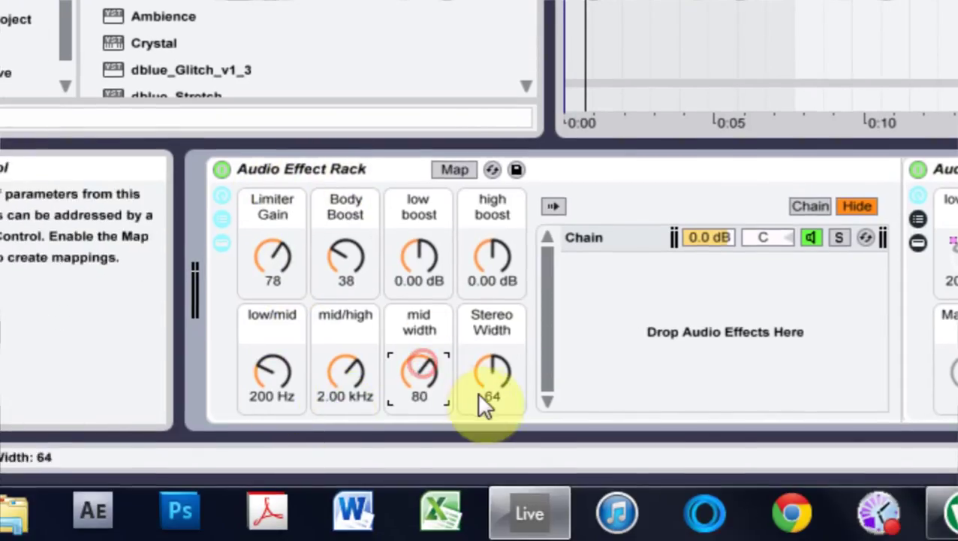
Raise Stereo Width to 94 and drag the high and low boost macros up
left_click_drag(481, 373, 482, 362)
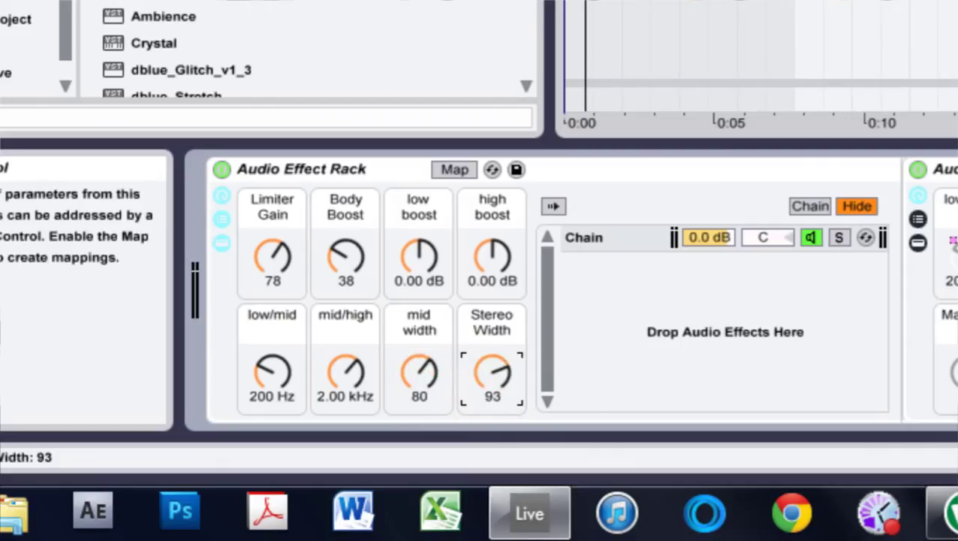
left_click_drag(489, 267, 490, 255)
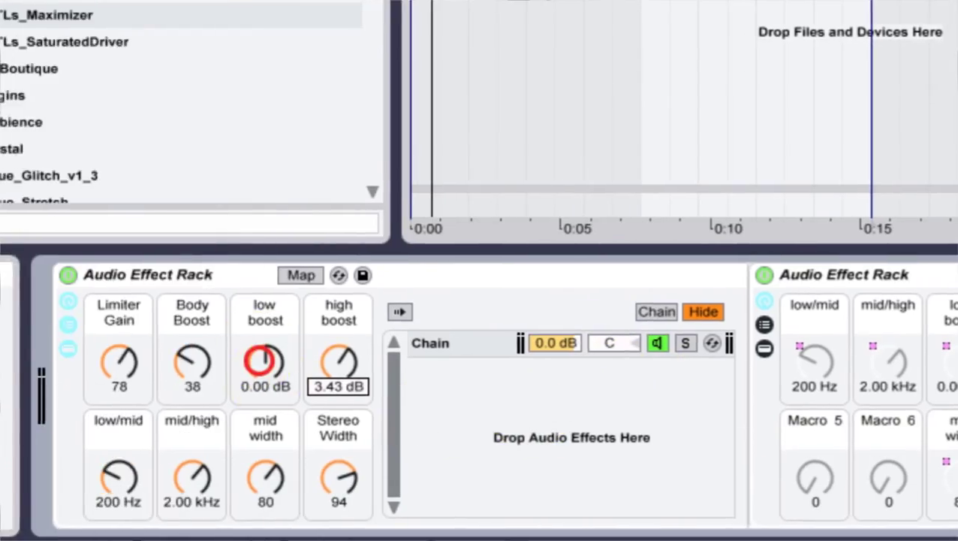
left_click_drag(260, 361, 259, 385)
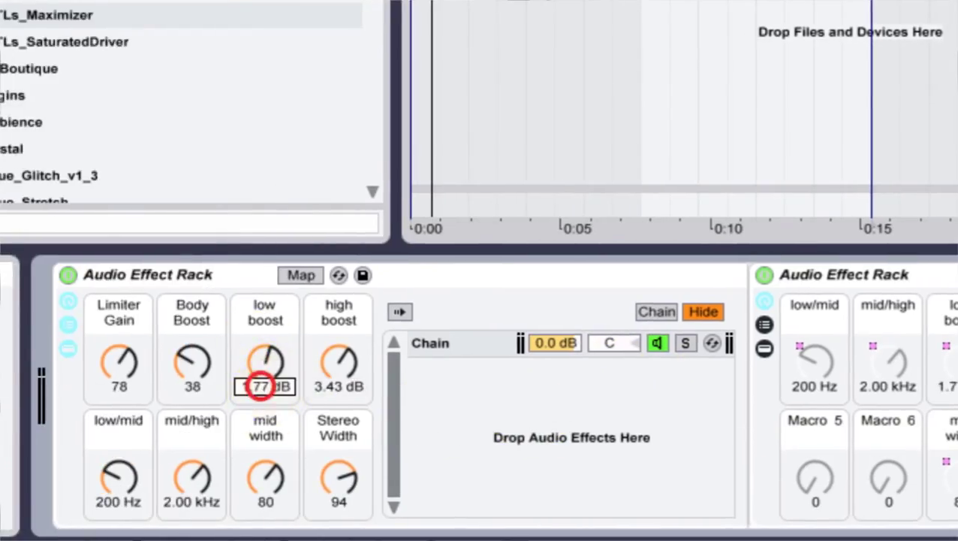
Enter low boost 1.00 dB and high boost 3.50 dB, then nudge Limiter Gain to 84
type("1")
key("Return")
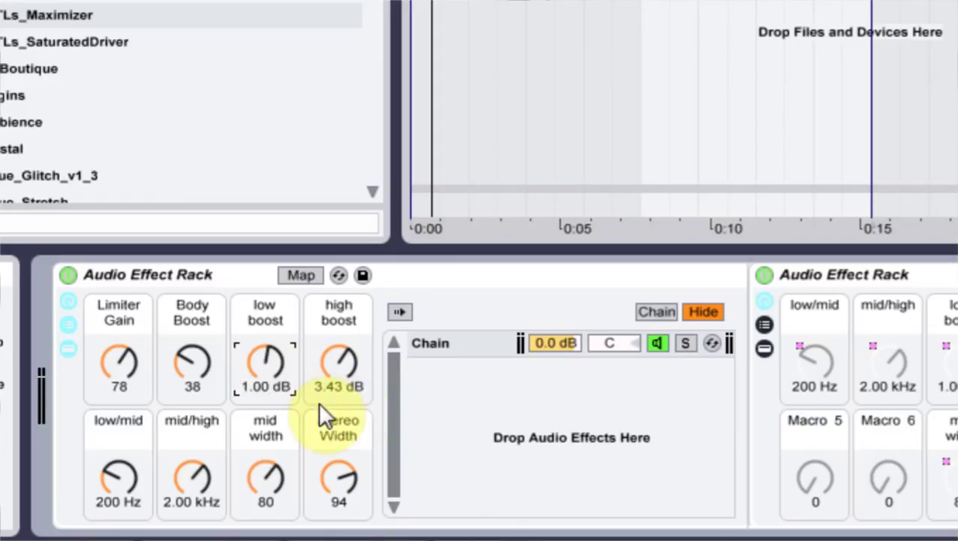
left_click(328, 387)
type("3.5")
key("Return")
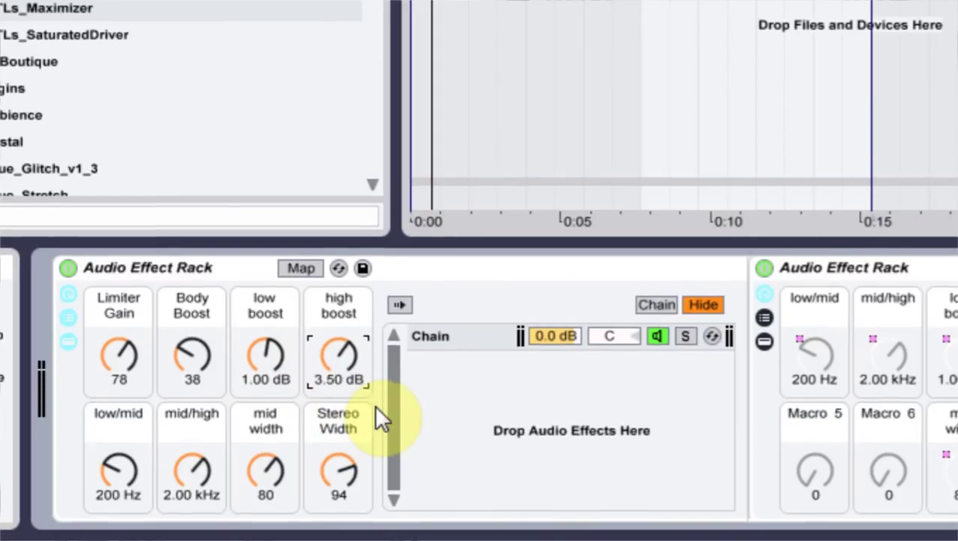
left_click(220, 347)
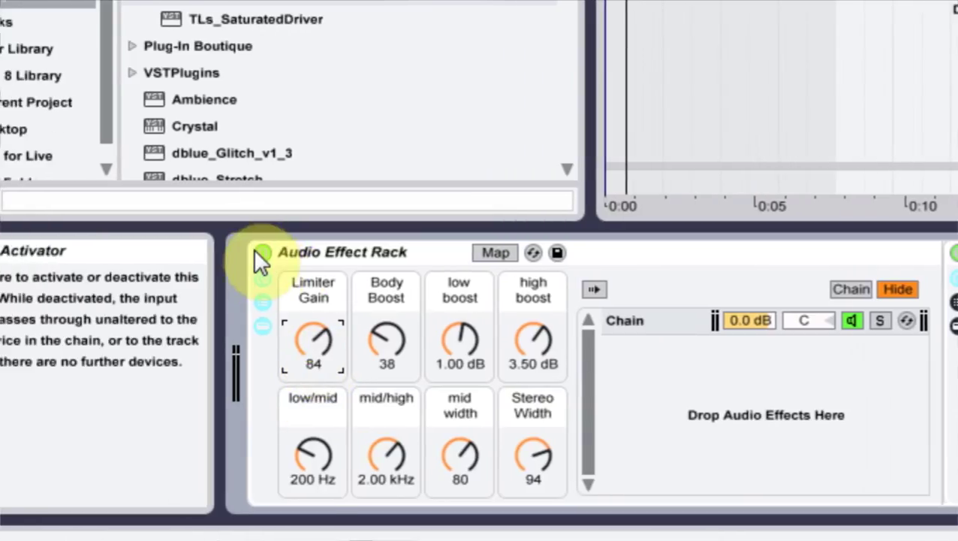
A/B compare the rack with its Device Activator and raise Limiter Gain to 96
left_click(202, 253)
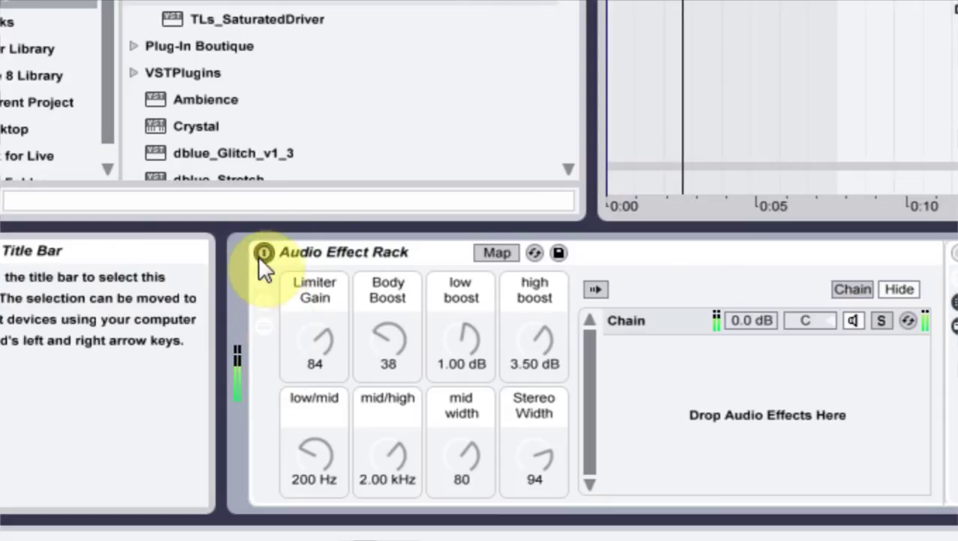
left_click(262, 252)
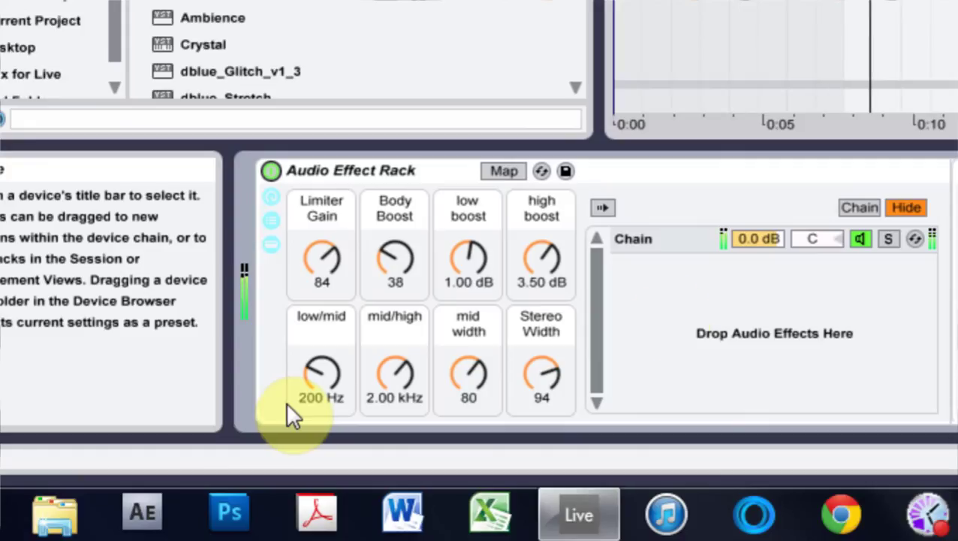
left_click_drag(297, 259, 322, 260)
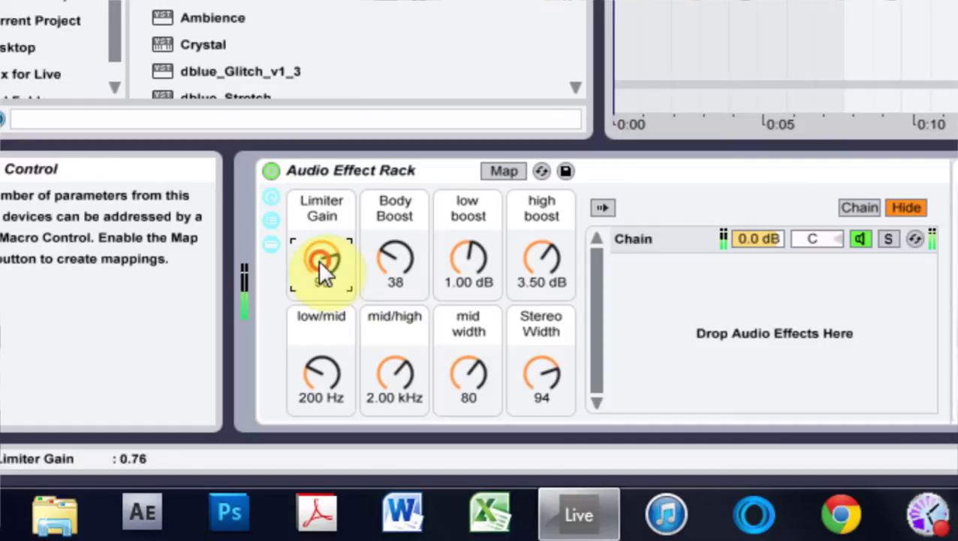
left_click(276, 173)
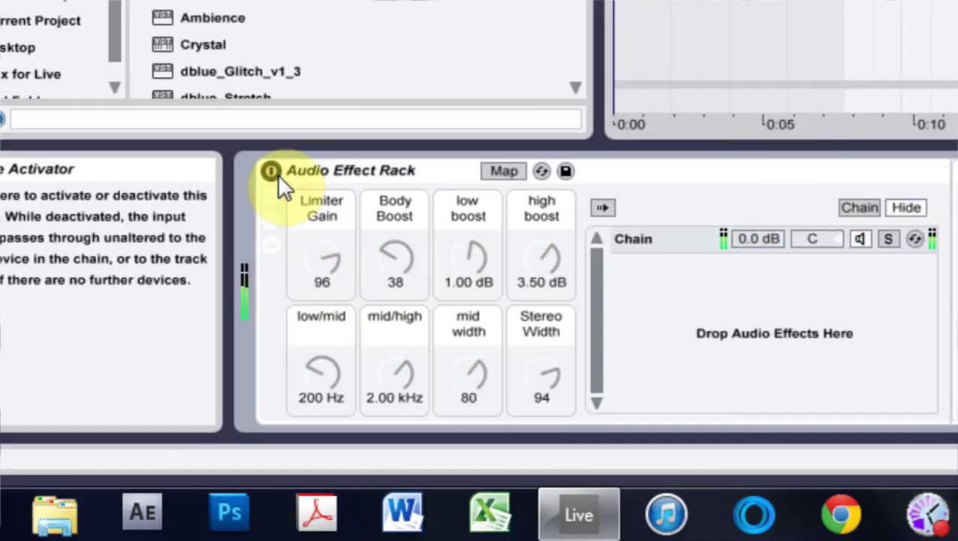
left_click(276, 172)
Set mid width 81, Stereo Width 96, low boost 1.54 dB and high boost 4.37 dB
left_click_drag(472, 379, 472, 377)
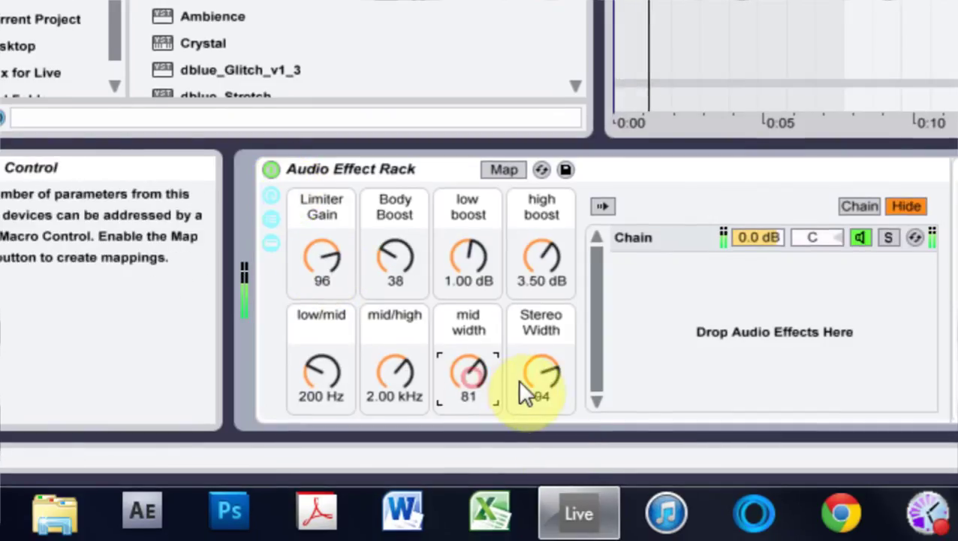
left_click_drag(532, 375, 532, 373)
left_click_drag(548, 278, 548, 269)
left_click_drag(462, 279, 488, 280)
left_click_drag(530, 256, 530, 260)
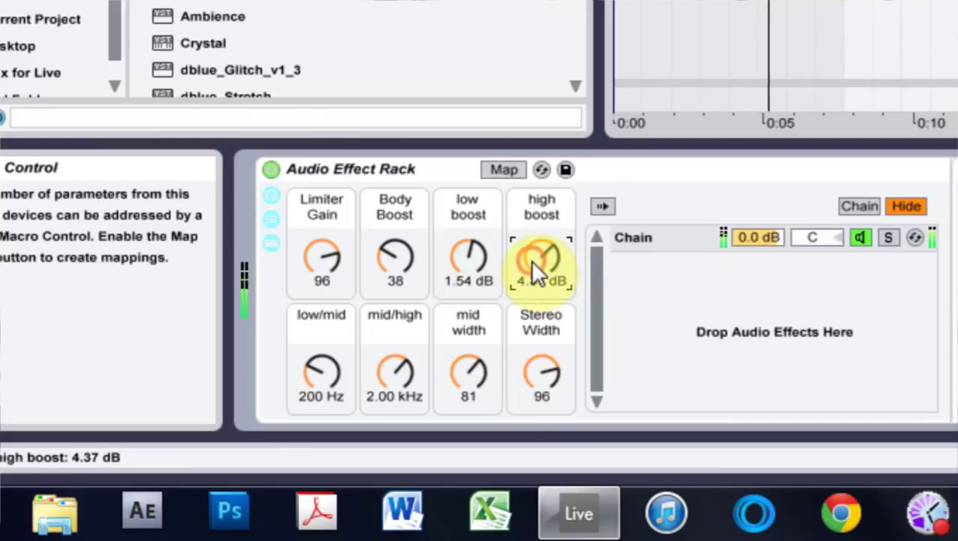